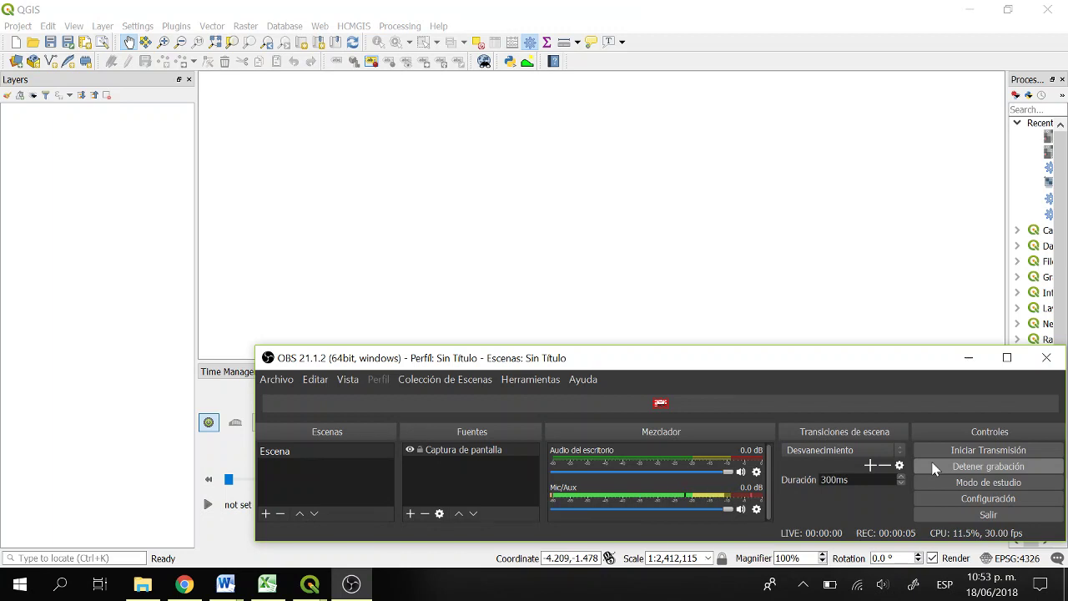
# Minimize the recorder window to reveal the empty QGIS project and its Time Manager panel
pyautogui.click(970, 358)
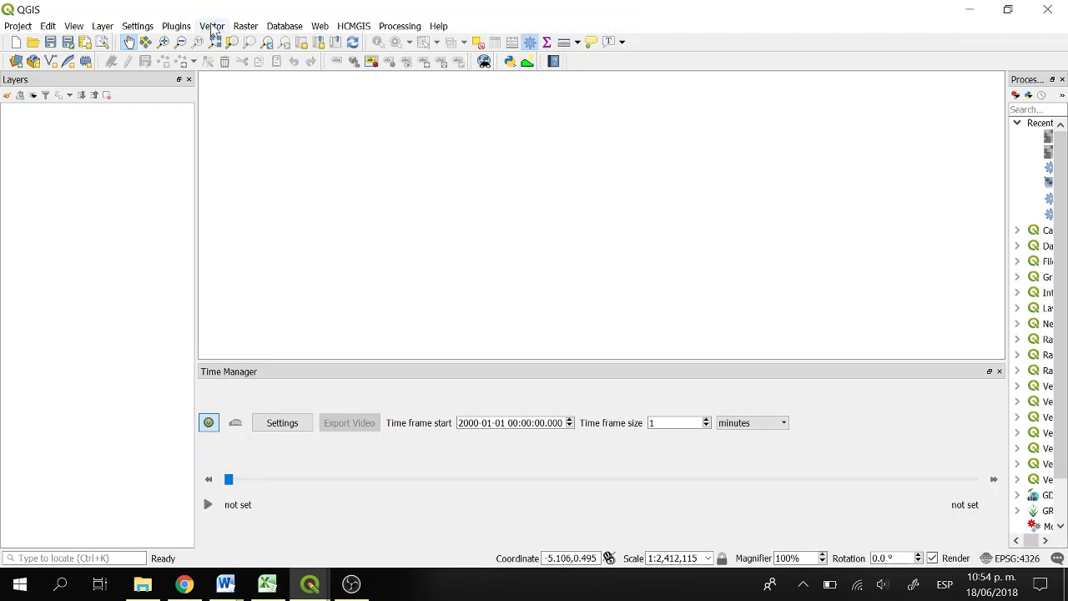
pyautogui.click(176, 25)
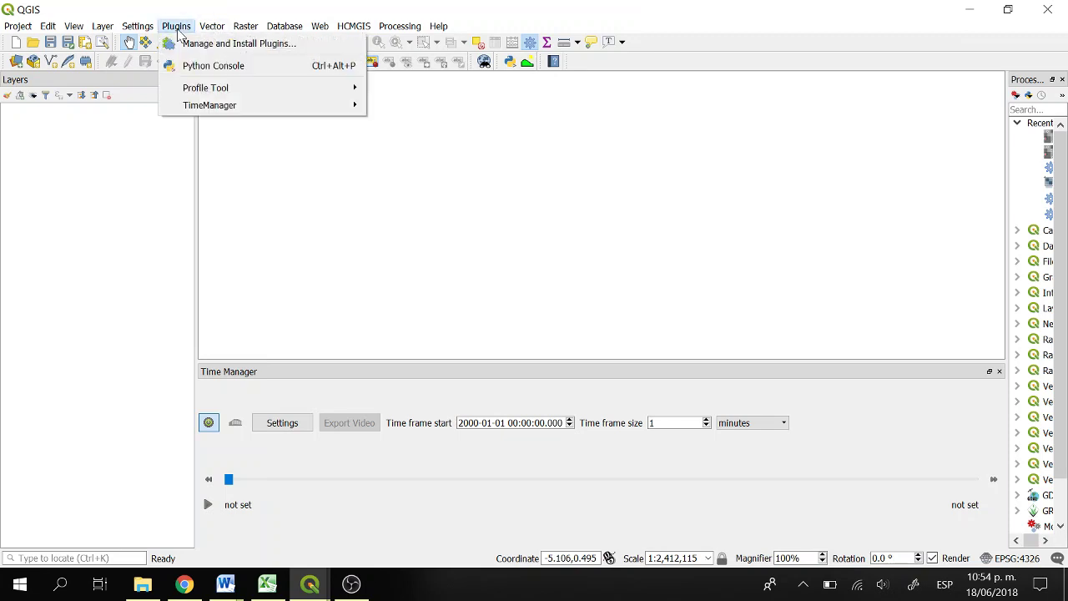
pyautogui.click(247, 45)
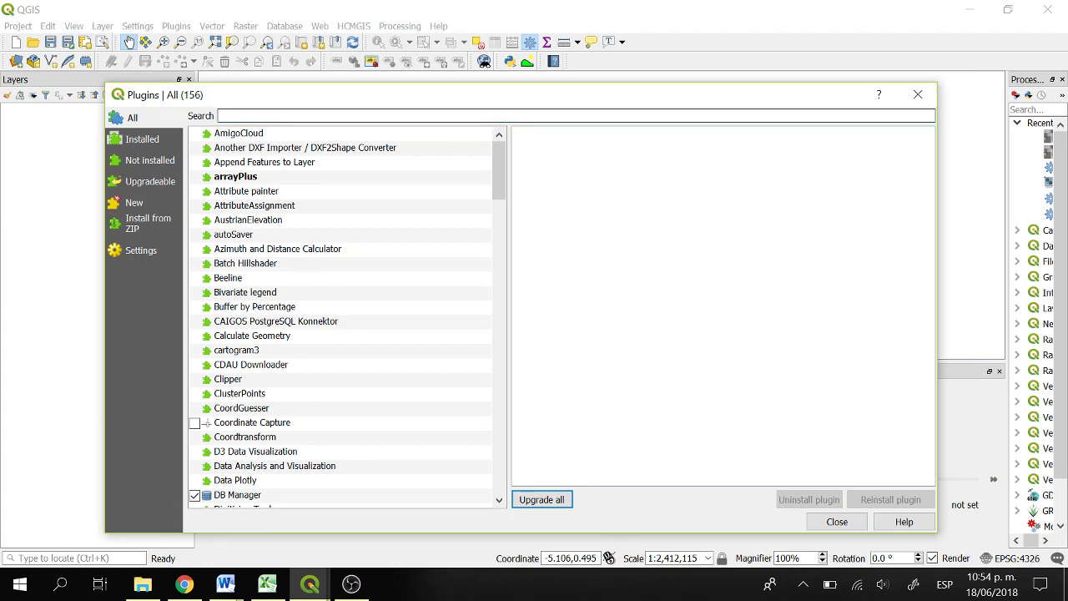
pyautogui.write('time')
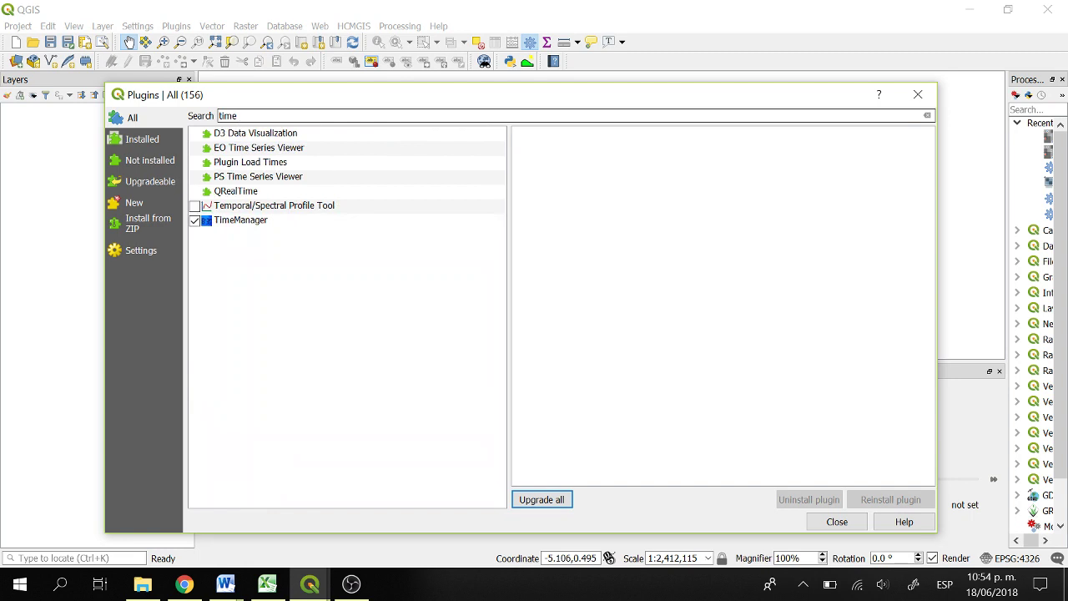
pyautogui.click(263, 226)
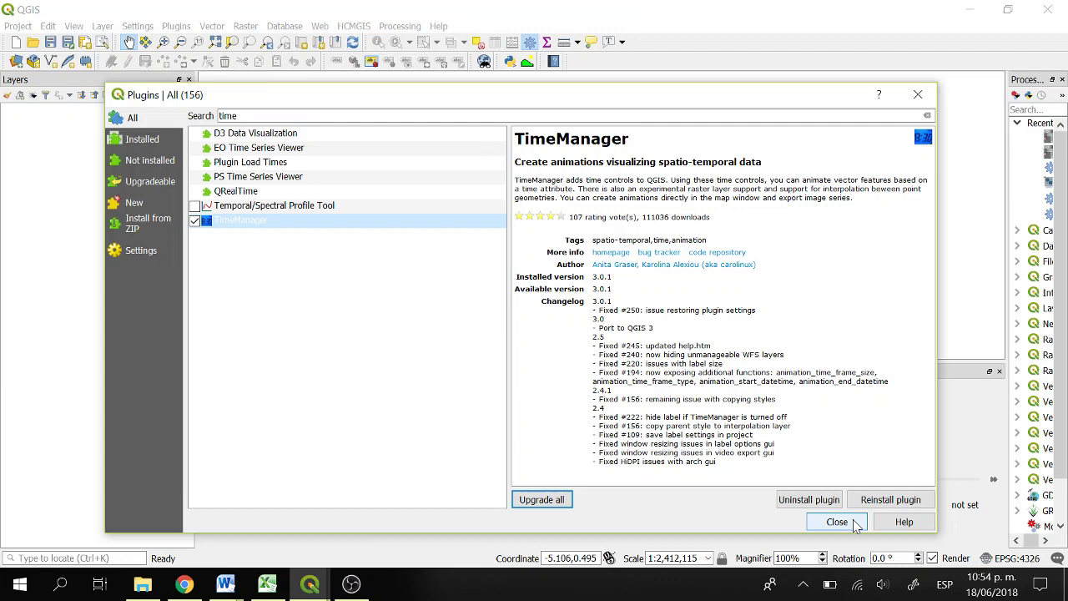
pyautogui.click(838, 521)
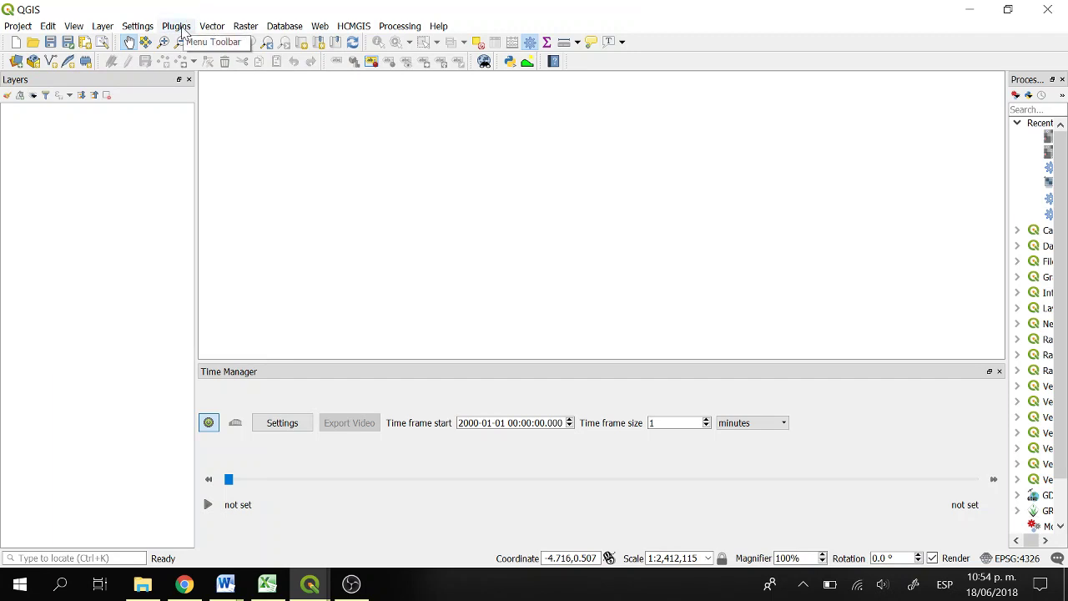
pyautogui.click(177, 26)
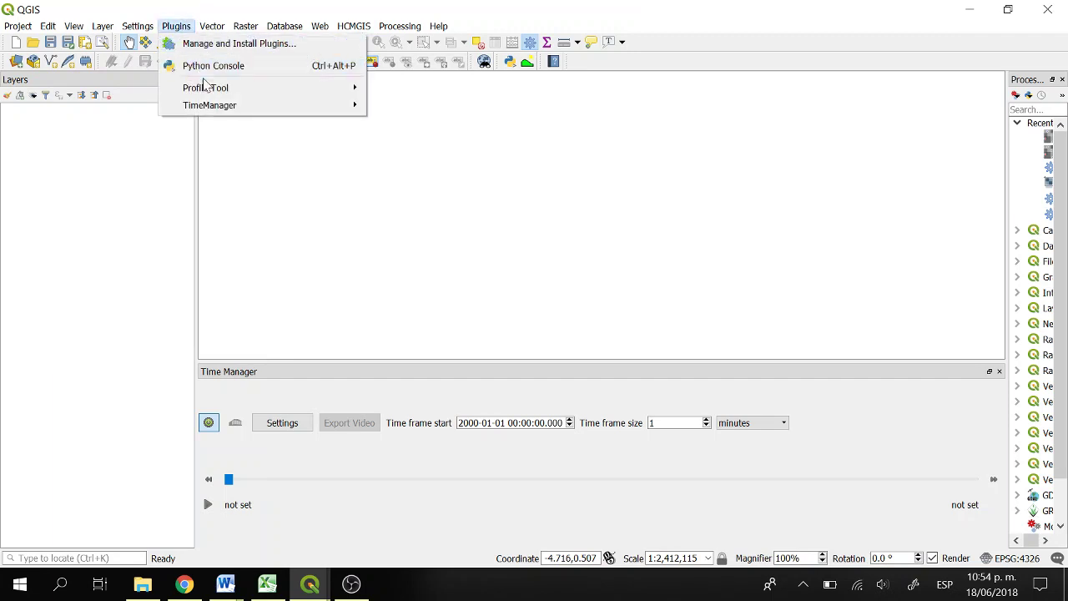
pyautogui.moveTo(211, 107)
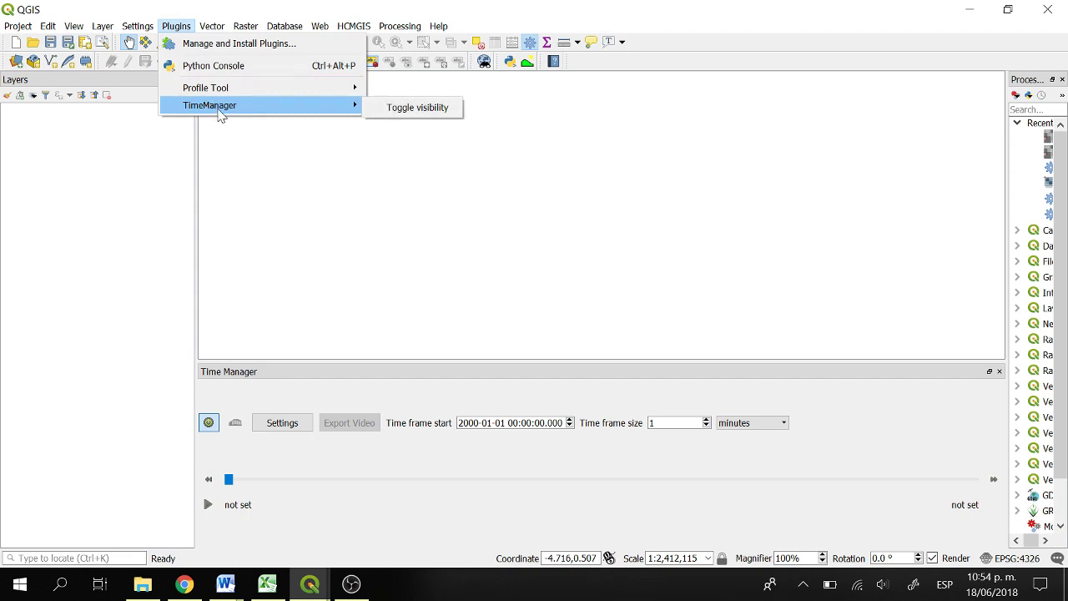
pyautogui.click(383, 112)
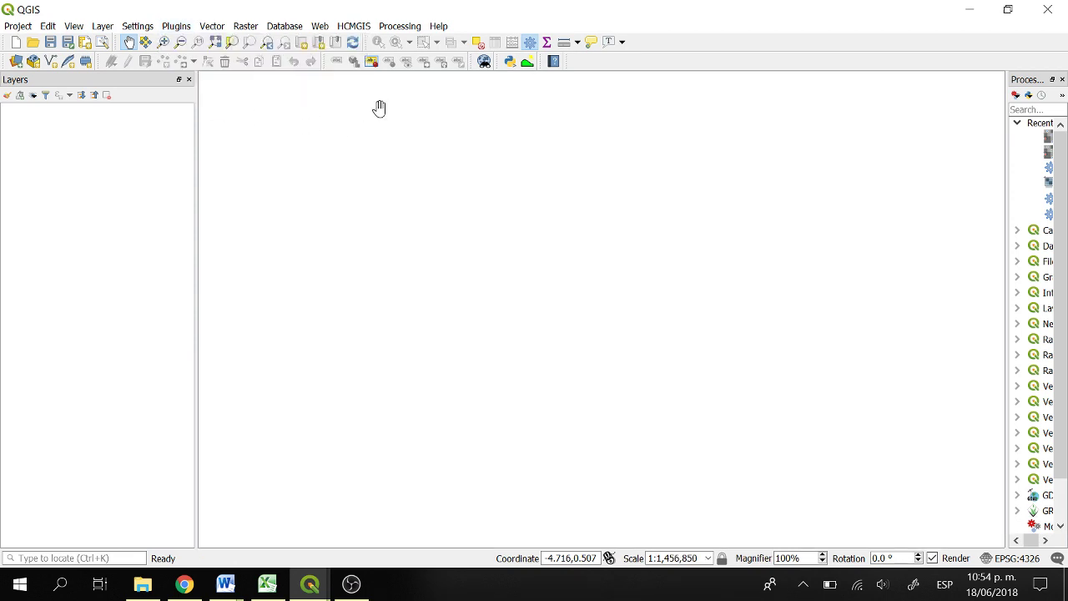
pyautogui.click(175, 26)
pyautogui.moveTo(231, 107)
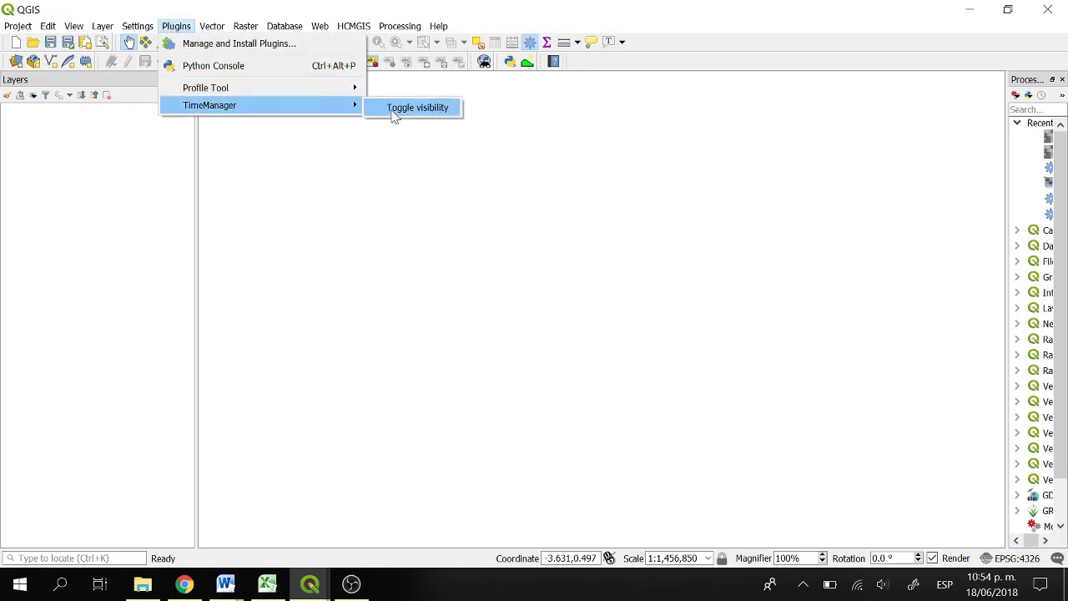
pyautogui.click(389, 109)
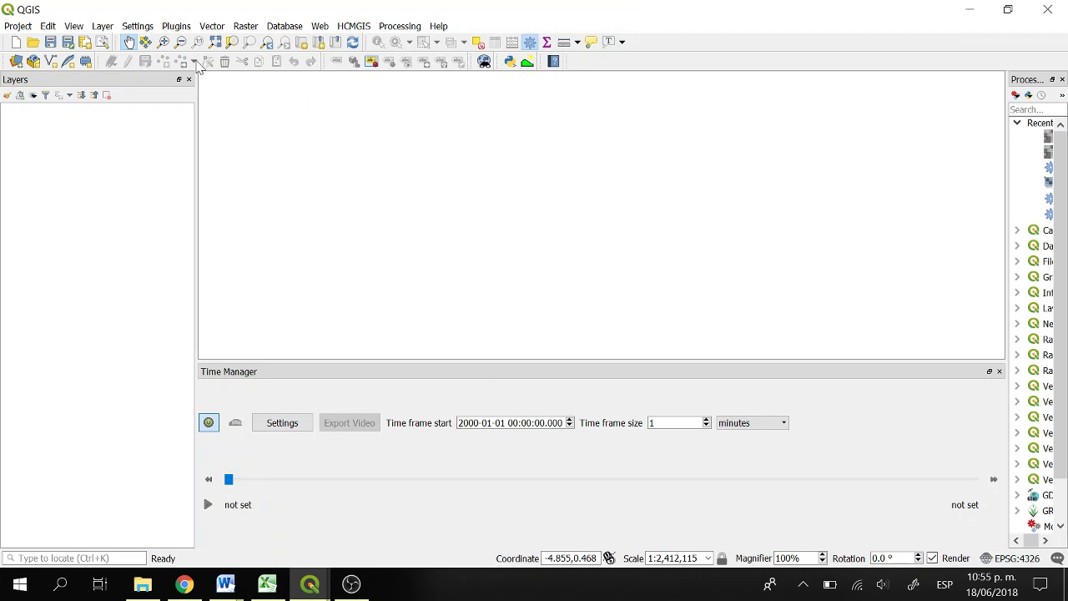
# Add Normales1.csv as a delimited-text point layer with X=Longitude and Y=Latitude
pyautogui.click(102, 27)
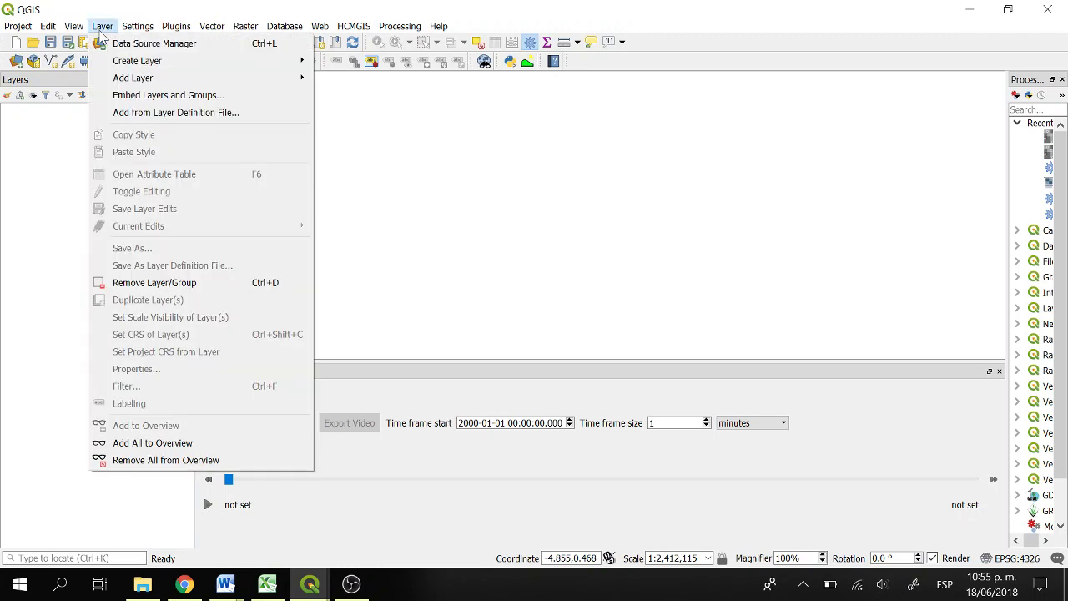
pyautogui.moveTo(222, 78)
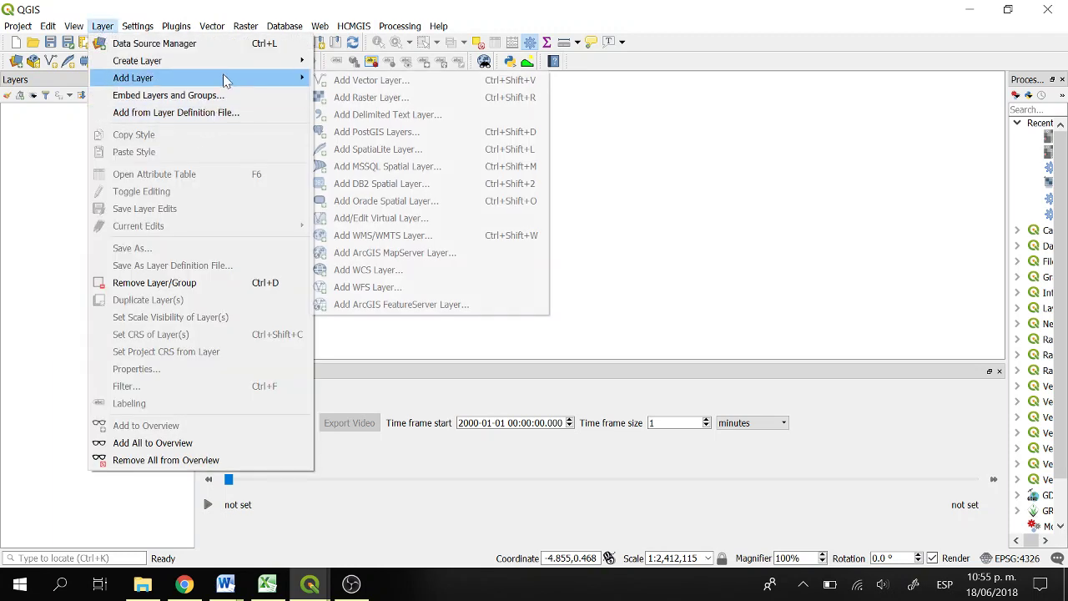
pyautogui.click(385, 115)
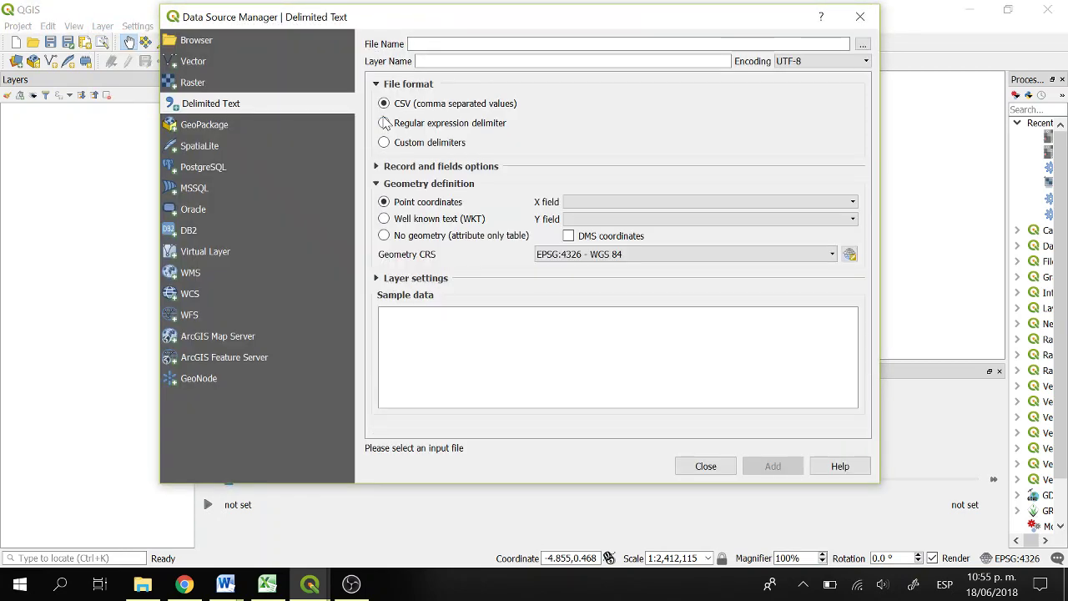
pyautogui.click(862, 46)
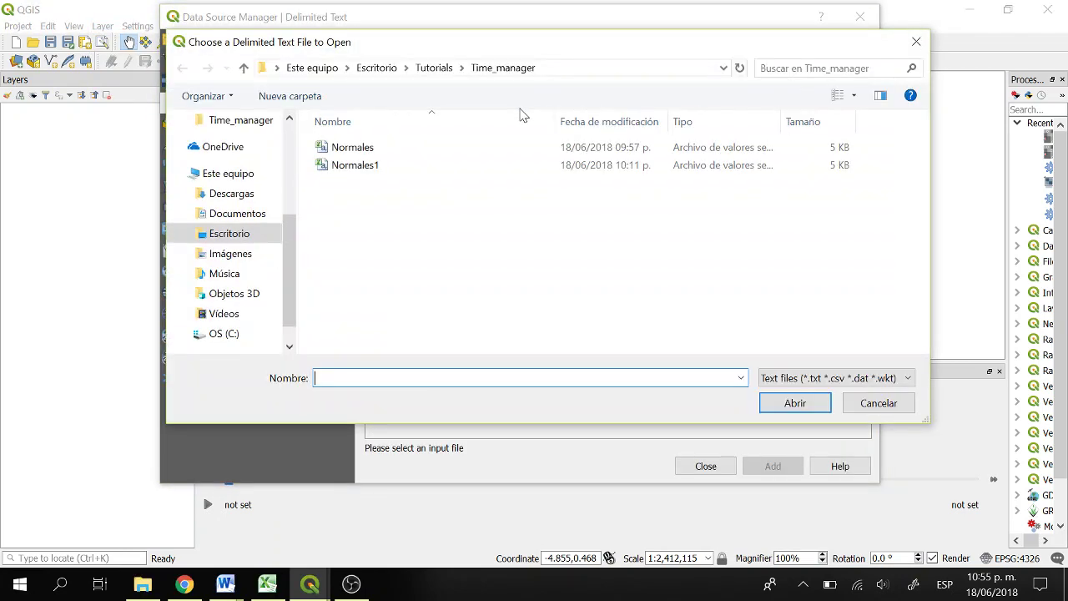
pyautogui.click(398, 164)
pyautogui.click(791, 403)
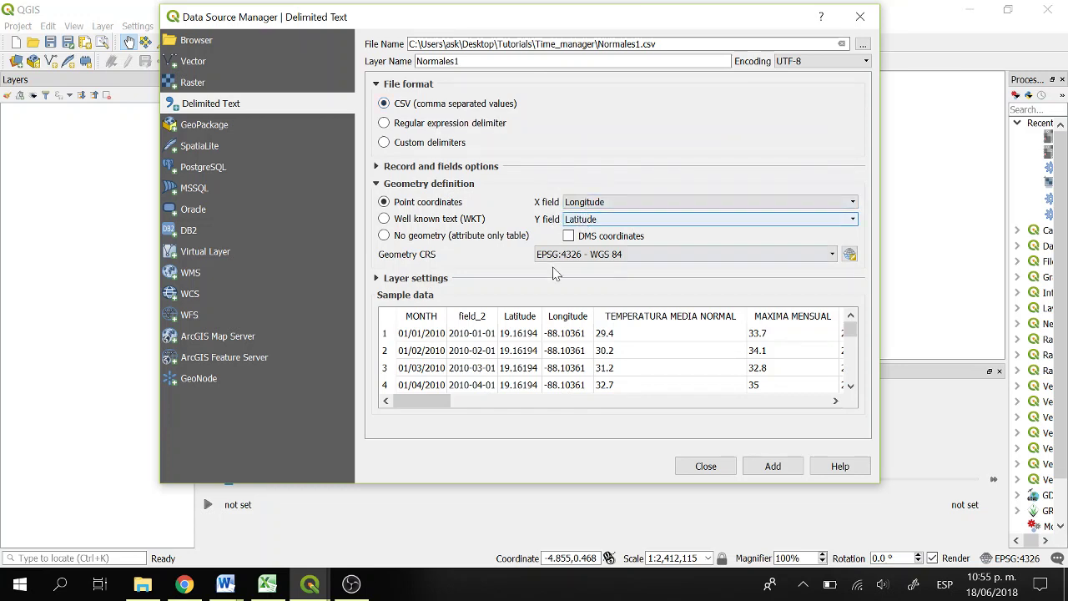
pyautogui.click(758, 468)
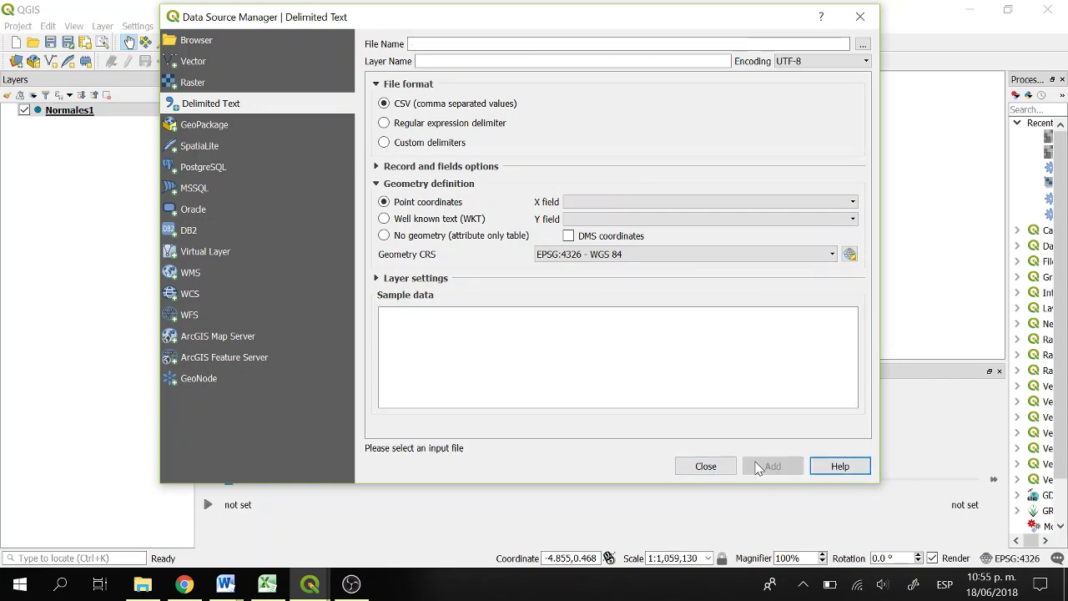
# Close the Data Source Manager and review Normales1's attribute table, sorted by NORMAL
pyautogui.click(706, 466)
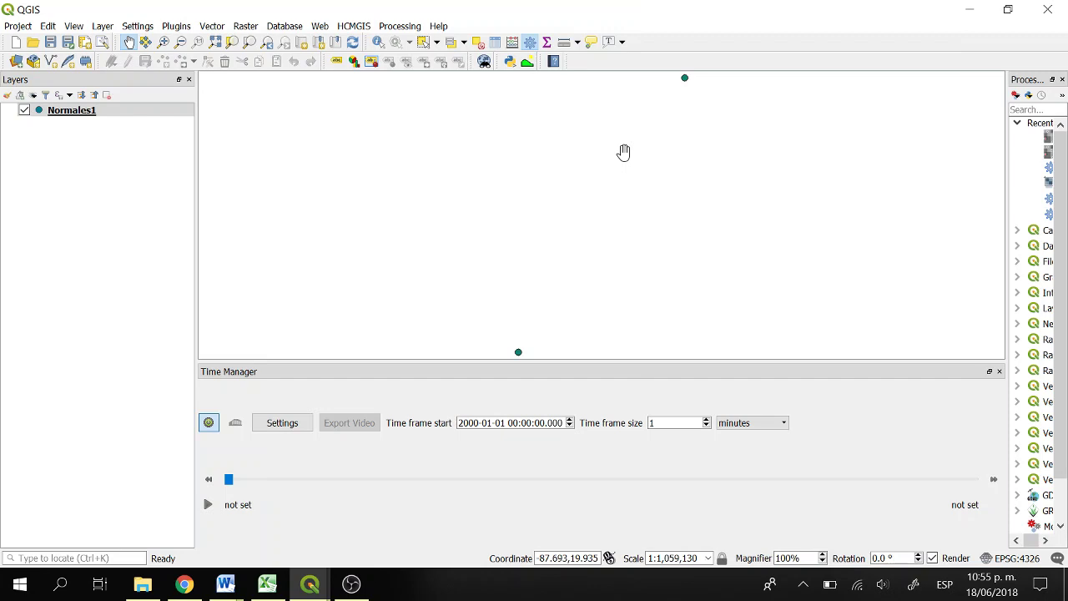
pyautogui.rightClick(58, 109)
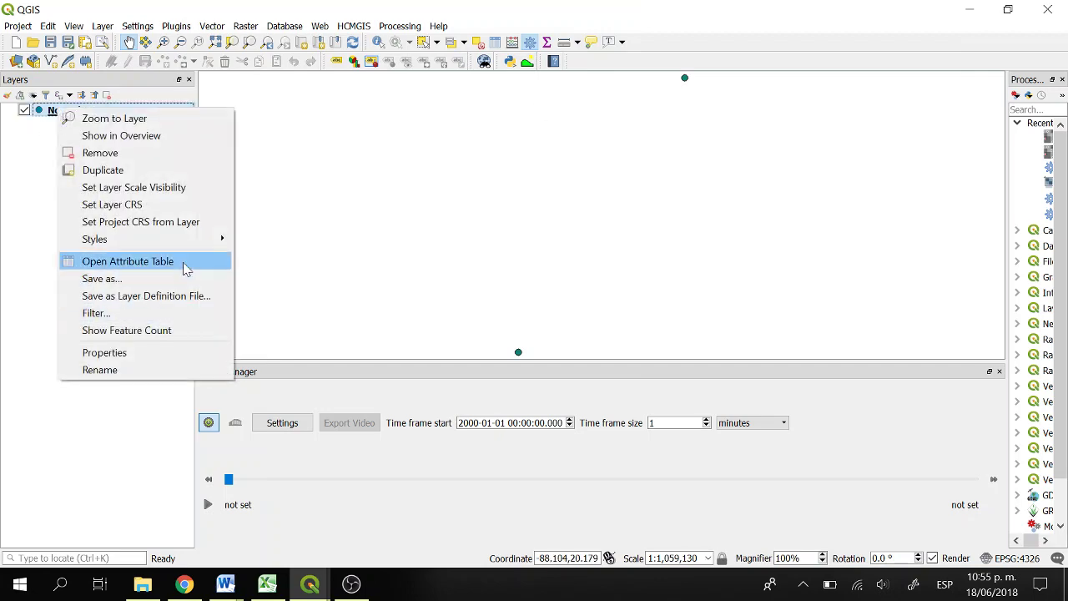
pyautogui.click(154, 261)
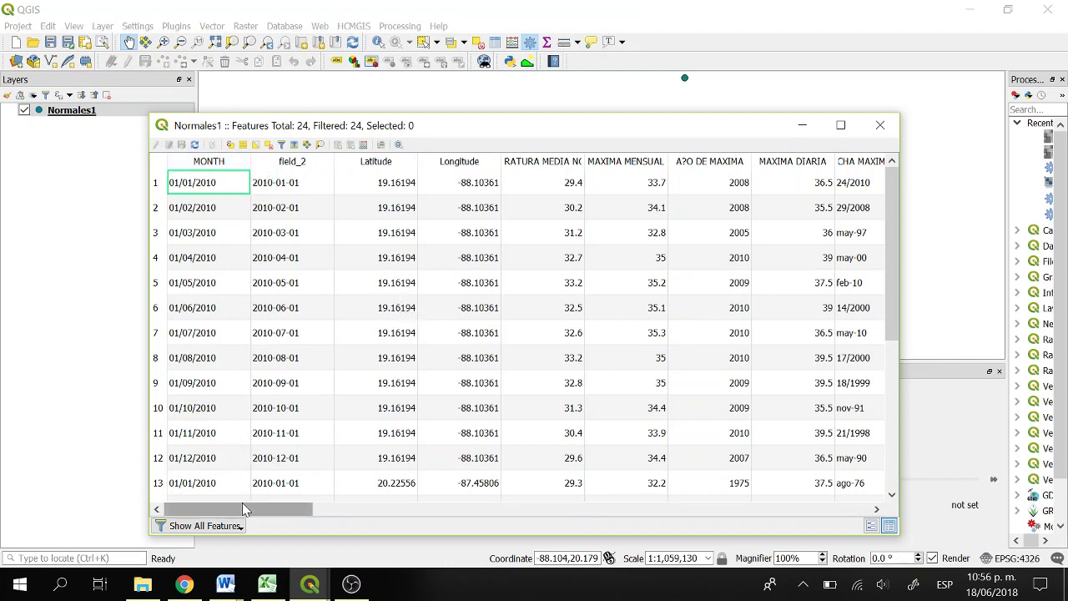
pyautogui.moveTo(247, 509); pyautogui.dragTo(212, 525)
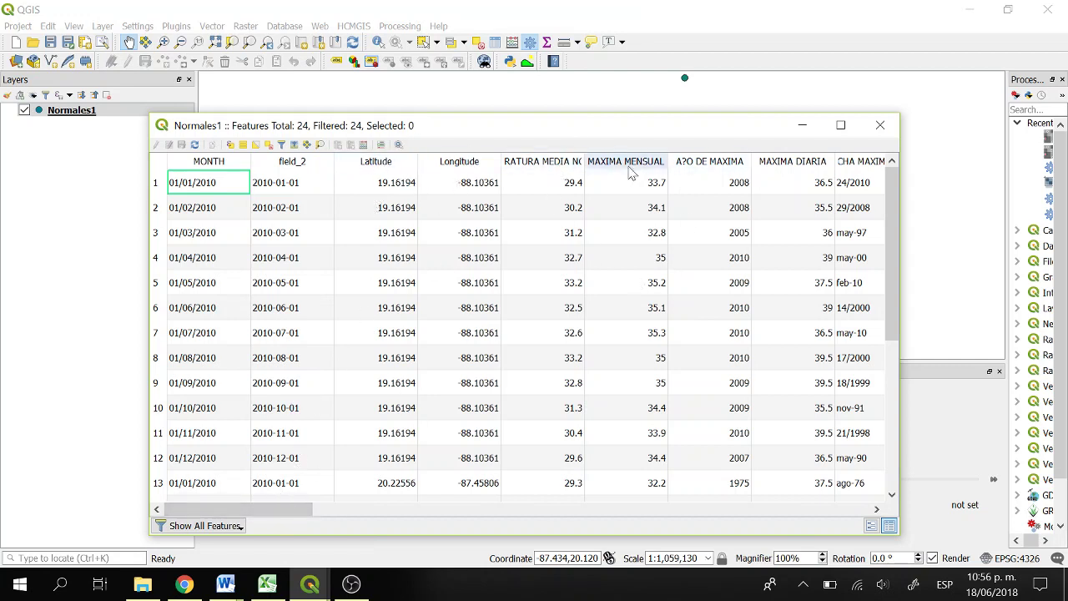
pyautogui.moveTo(877, 511); pyautogui.dragTo(876, 511)
pyautogui.moveTo(663, 511); pyautogui.dragTo(484, 496)
pyautogui.click(715, 167)
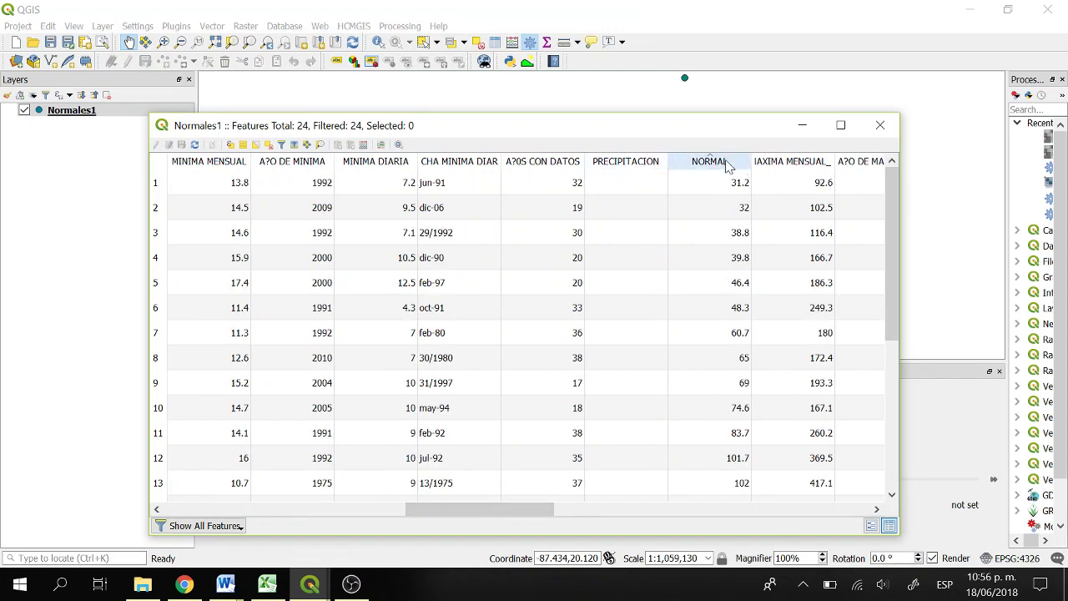
pyautogui.moveTo(501, 506); pyautogui.dragTo(115, 510)
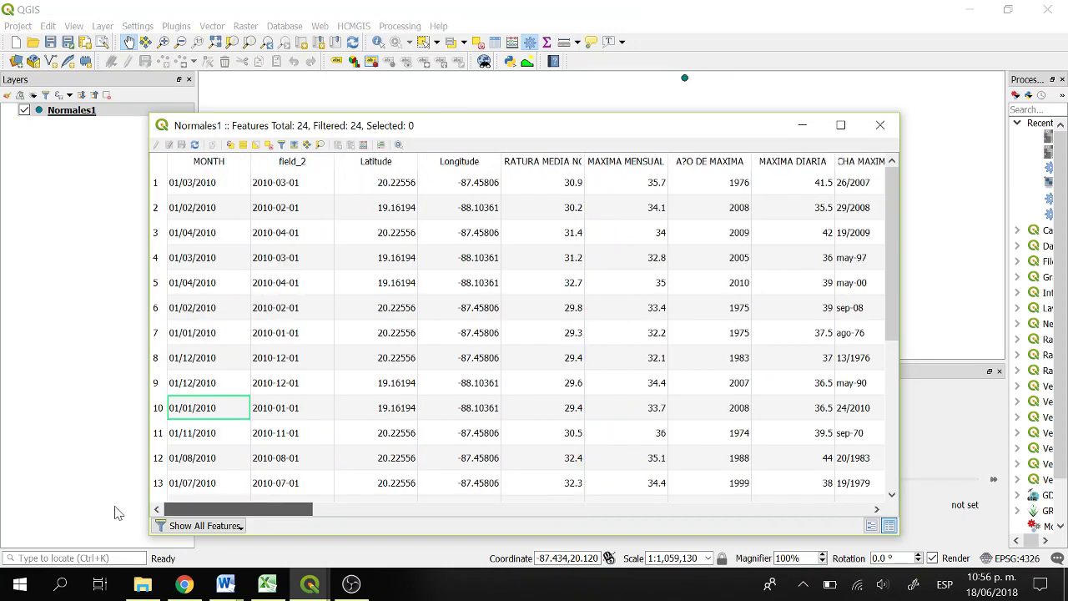
# Close the attribute table and briefly open Normales1's layer properties
pyautogui.click(883, 132)
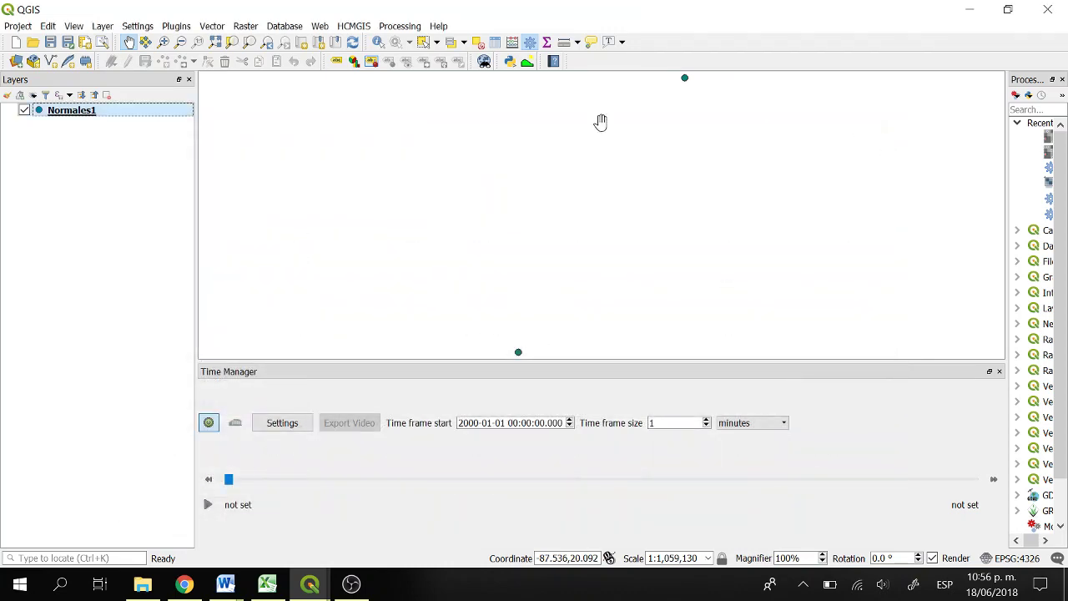
pyautogui.rightClick(74, 114)
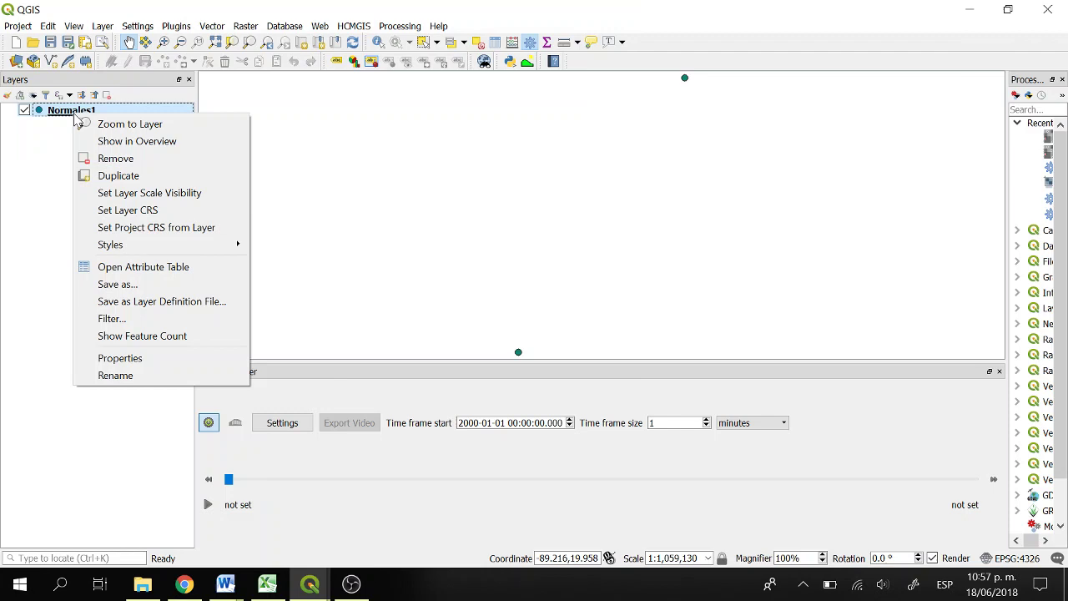
pyautogui.click(119, 359)
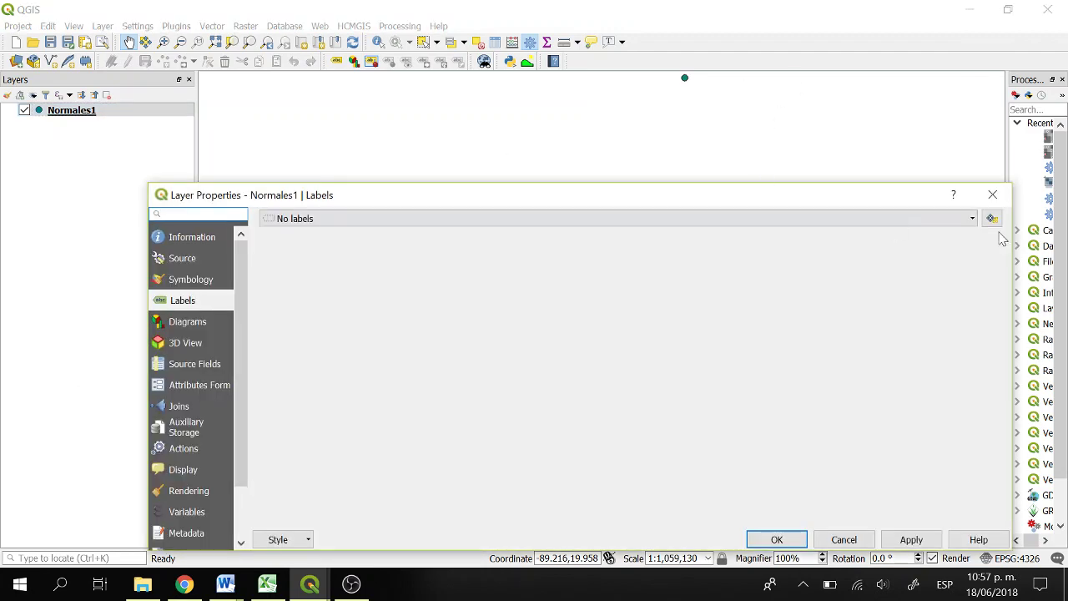
pyautogui.click(993, 194)
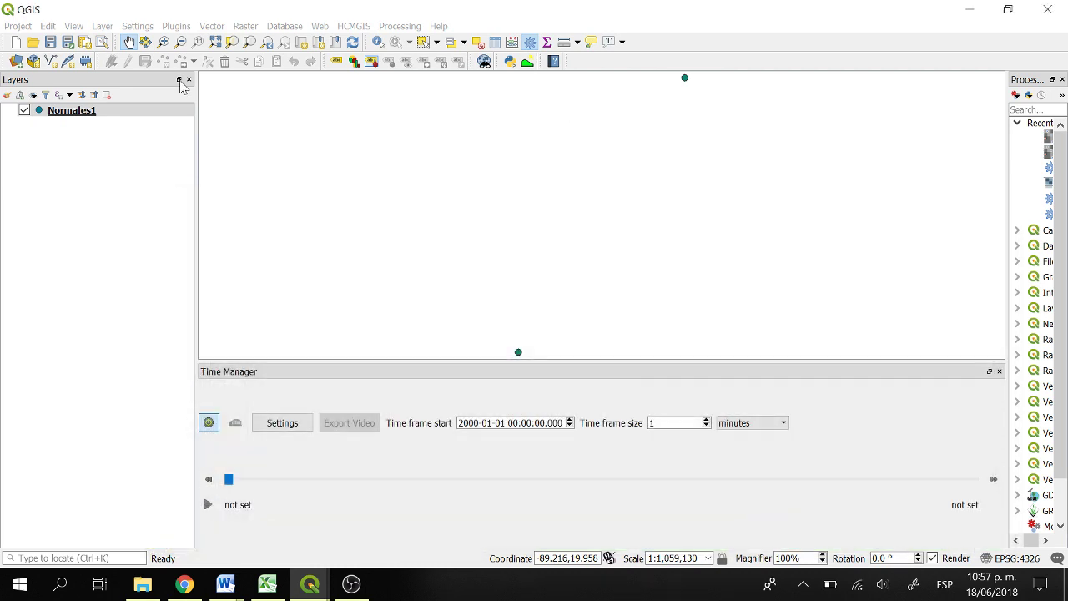
# Export Normales1 as the Climate.shp ESRI Shapefile and add it to the map
pyautogui.click(58, 117)
pyautogui.rightClick(60, 117)
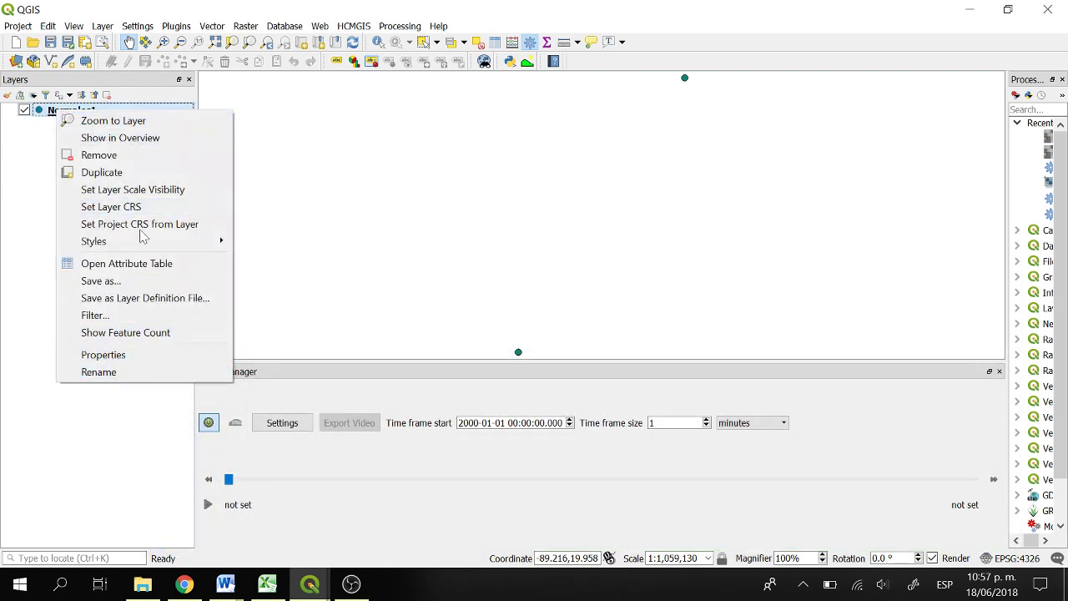
pyautogui.click(104, 281)
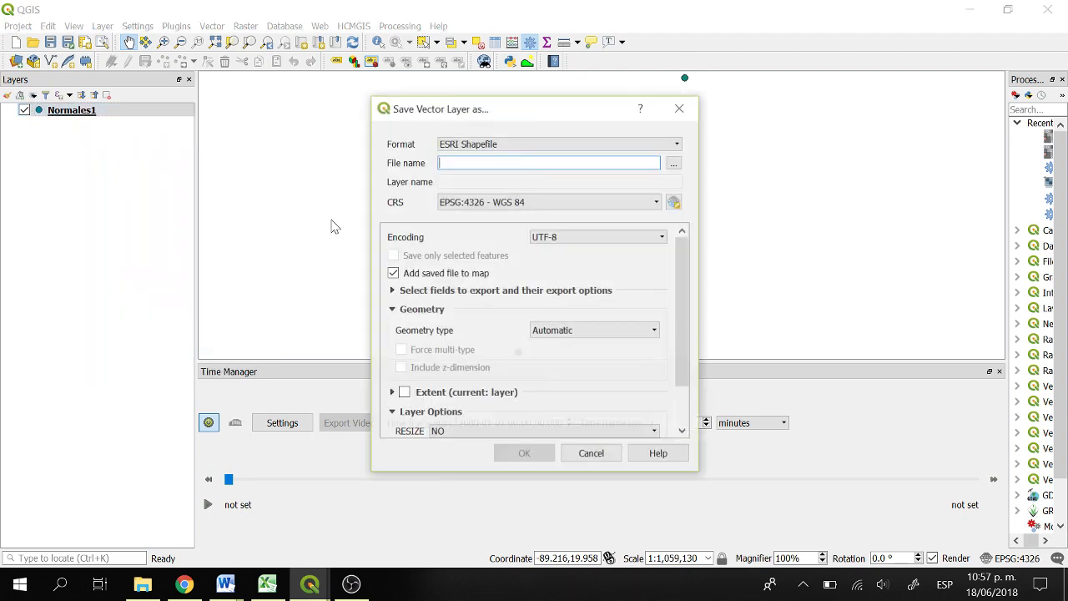
pyautogui.click(674, 165)
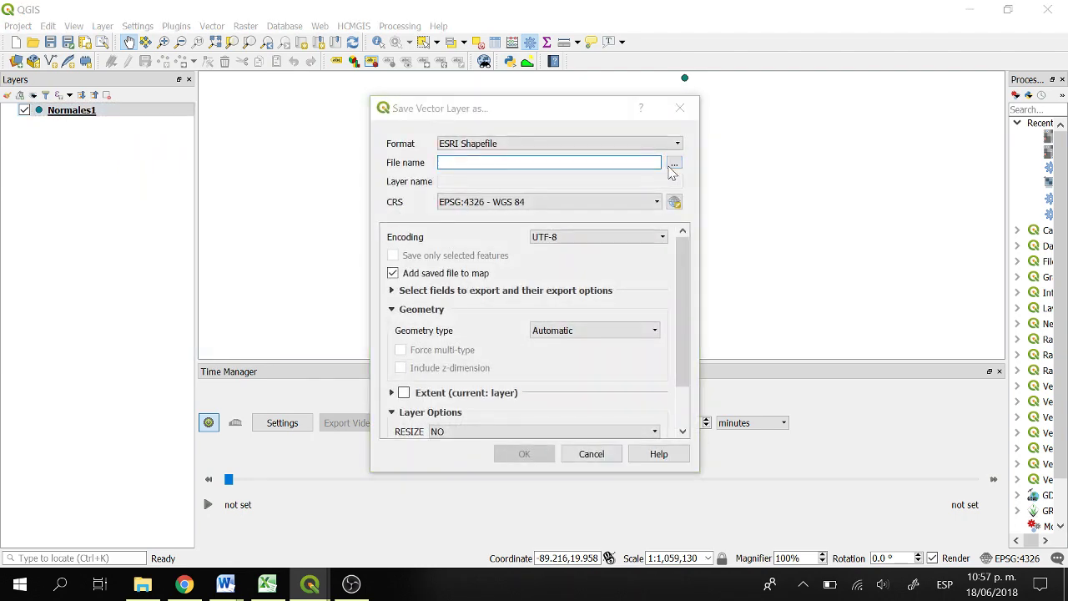
pyautogui.moveTo(651, 117); pyautogui.dragTo(654, 164)
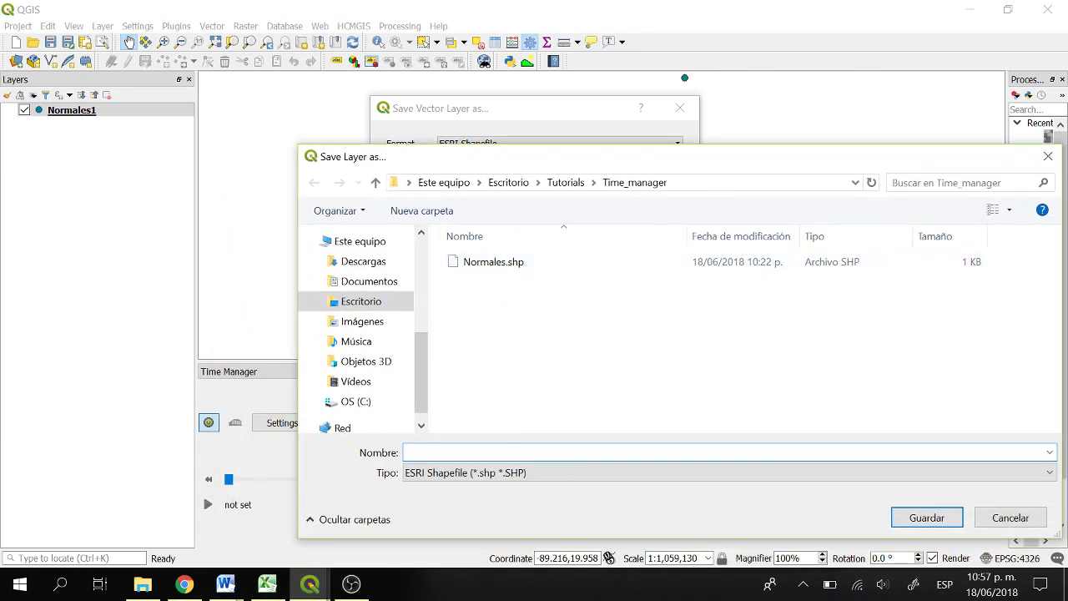
pyautogui.write('Norm')
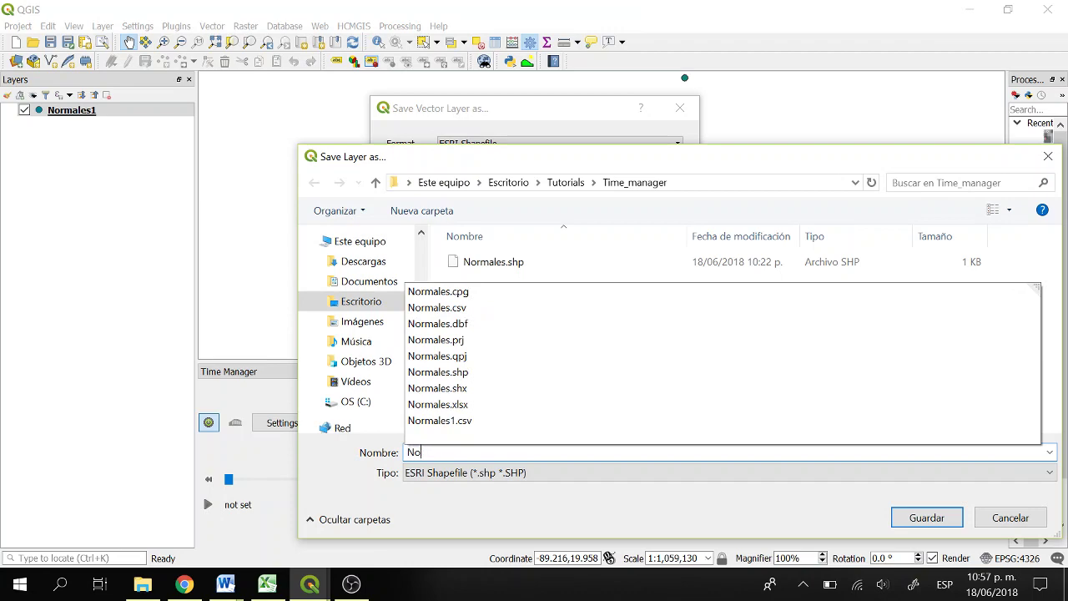
pyautogui.press('BackSpace')
pyautogui.press('BackSpace')
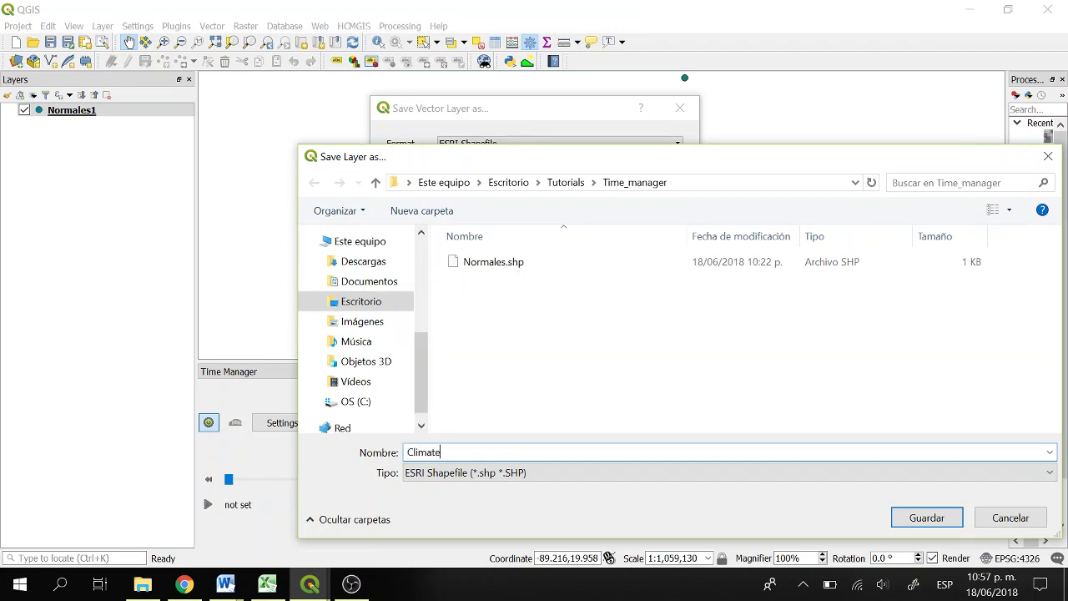
pyautogui.press('Return')
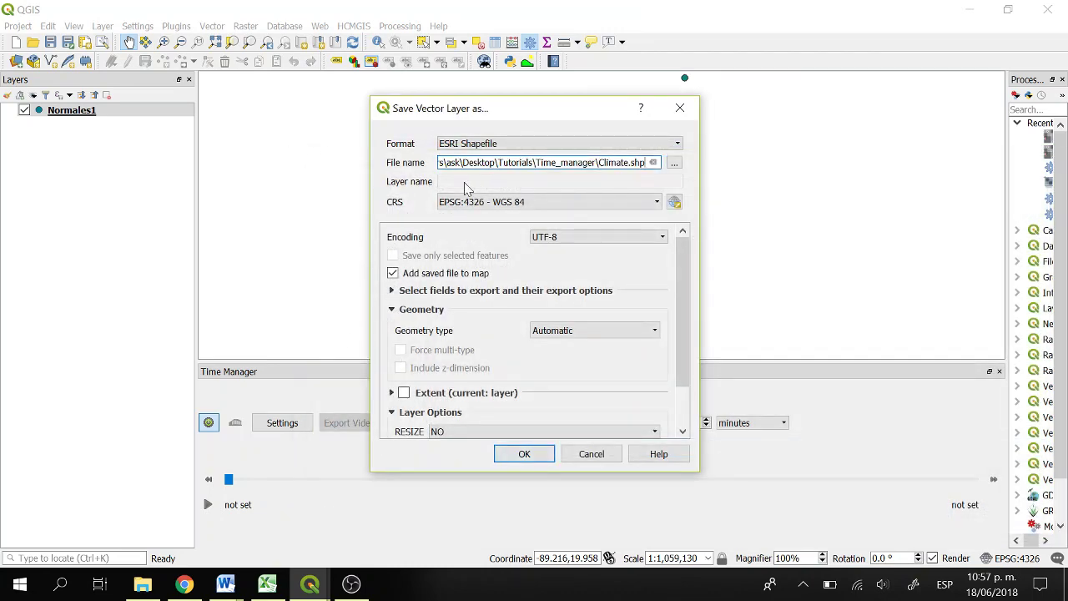
pyautogui.click(523, 454)
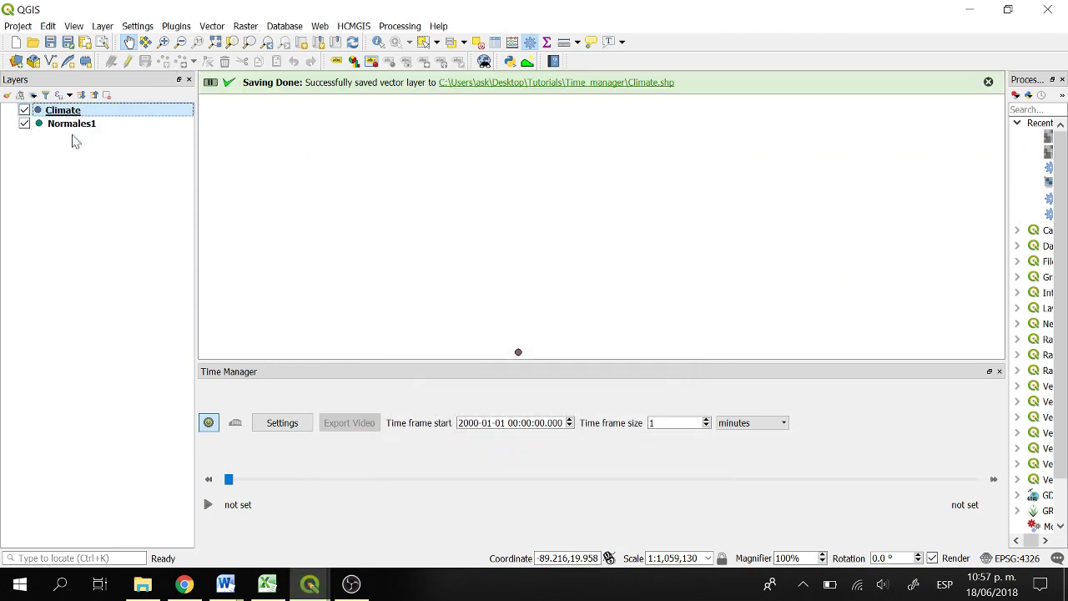
# Remove the Normales1 layer from the project
pyautogui.rightClick(94, 125)
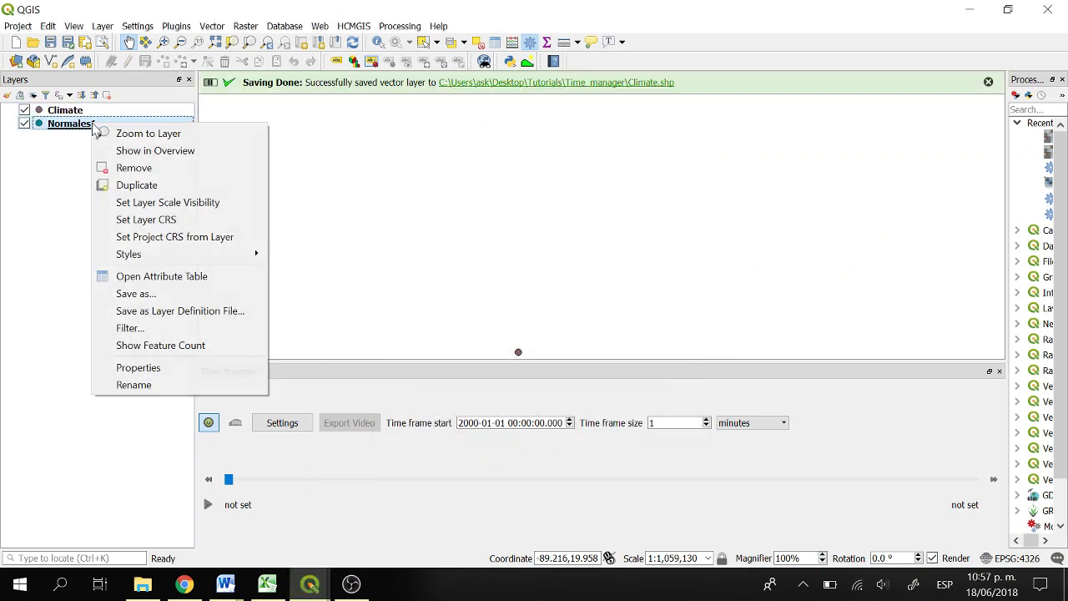
pyautogui.click(184, 175)
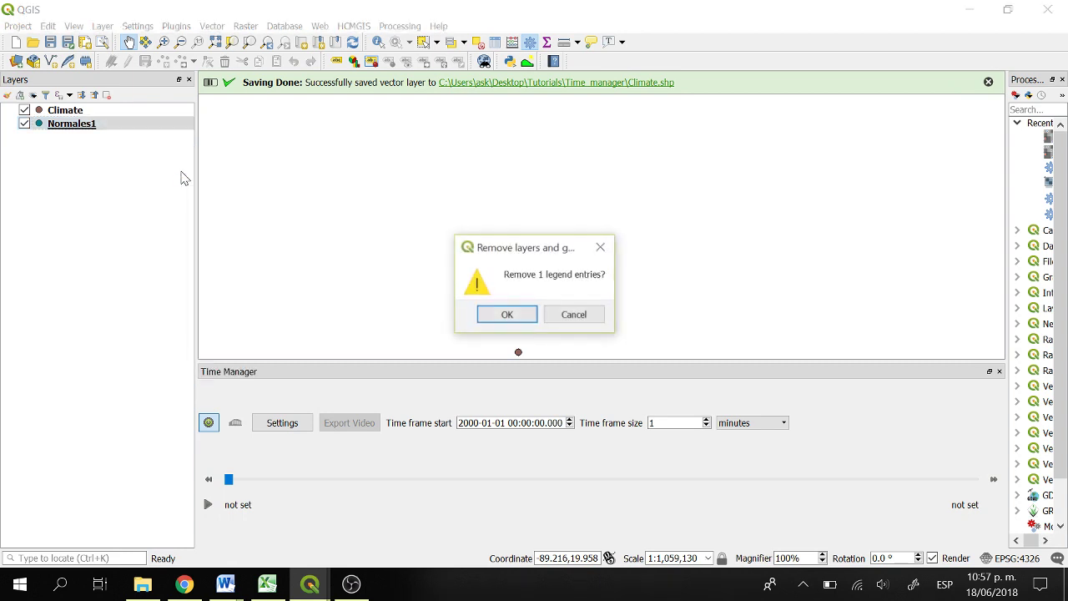
pyautogui.click(507, 315)
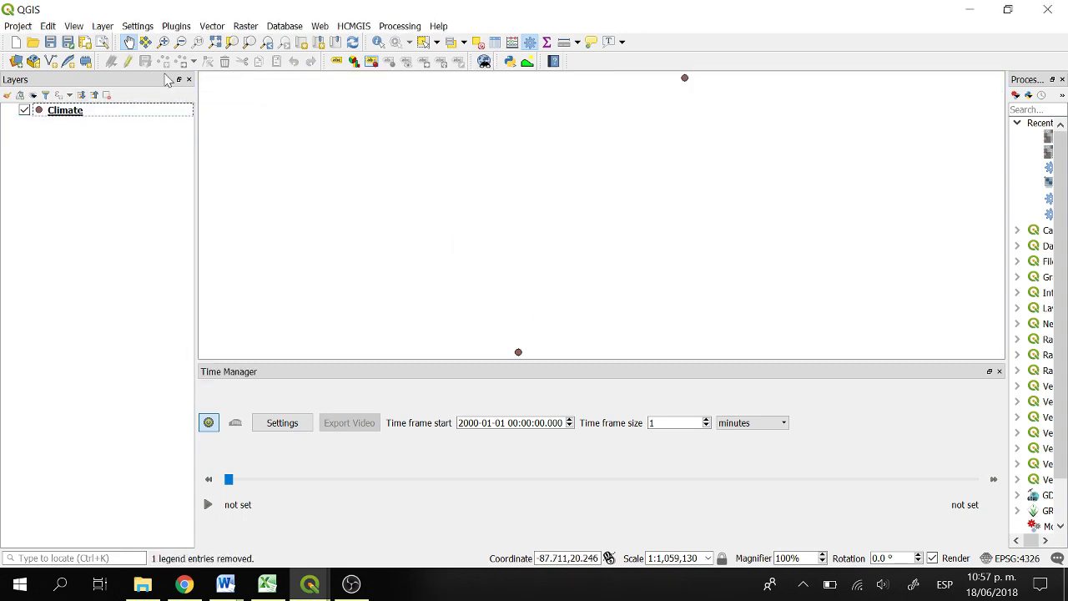
# Add the HCMGIS Google Physical basemap and place it beneath the Climate layer
pyautogui.click(362, 27)
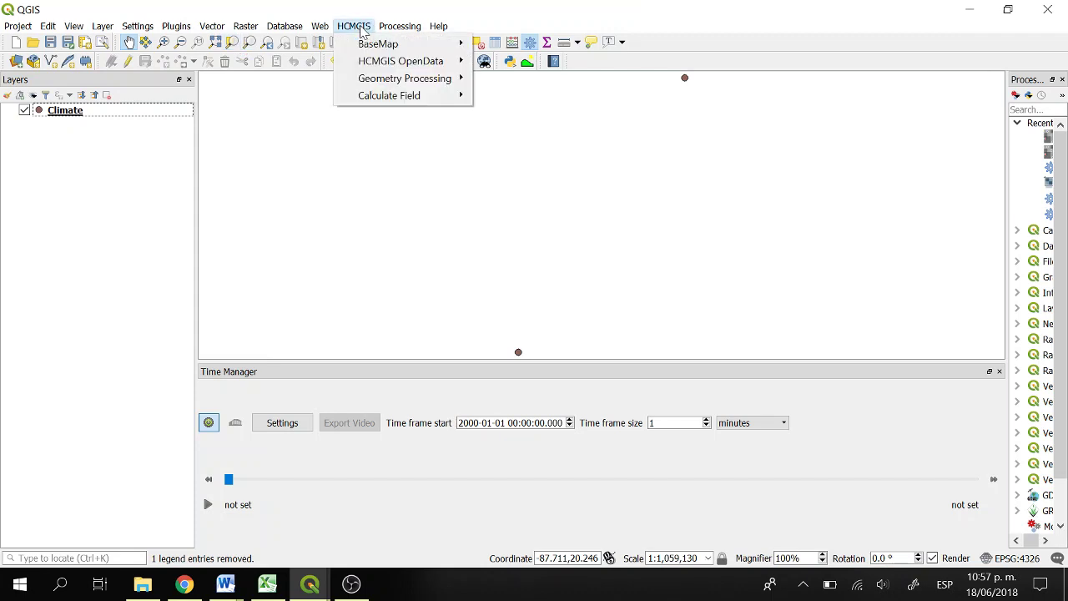
pyautogui.moveTo(367, 44)
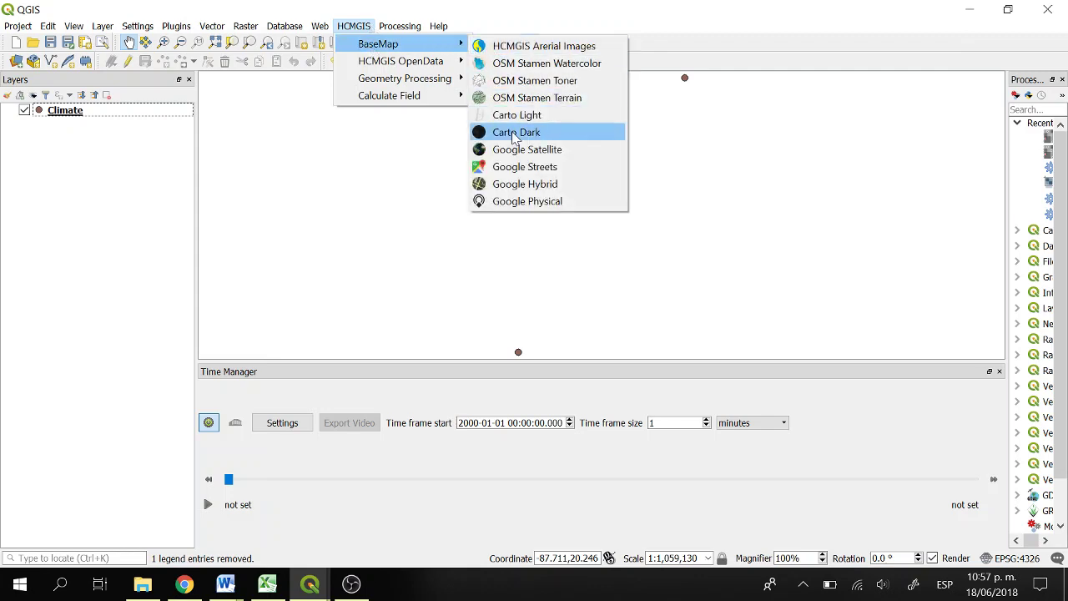
pyautogui.click(538, 203)
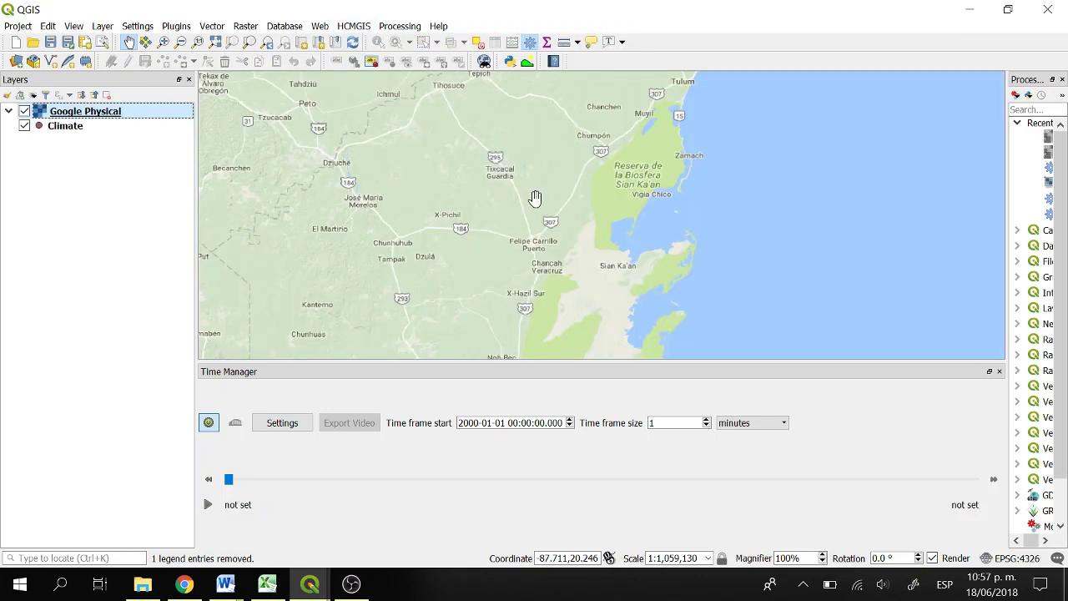
pyautogui.moveTo(70, 113); pyautogui.dragTo(67, 148)
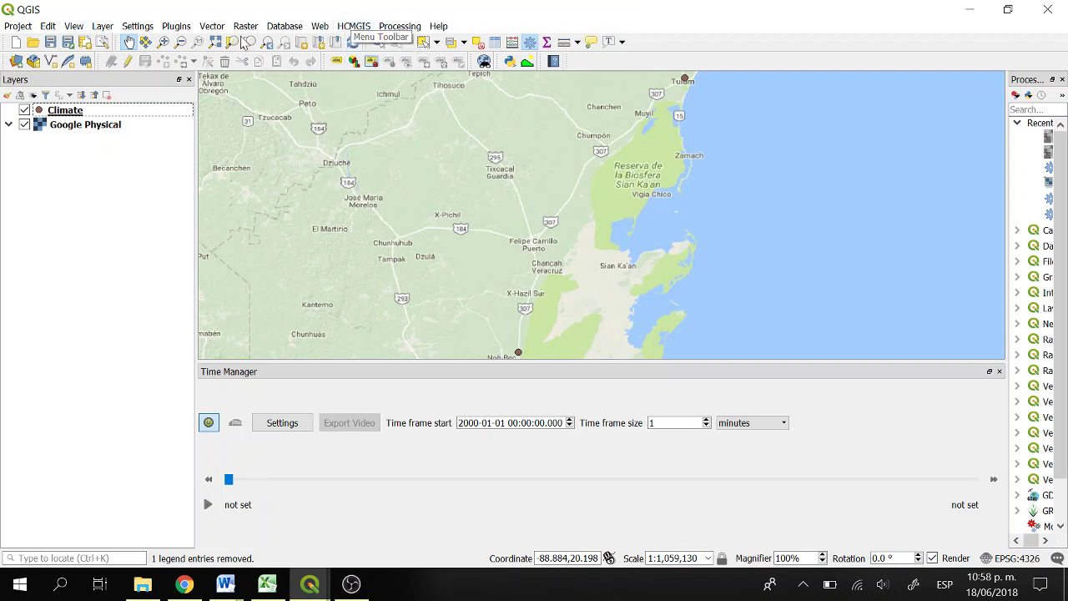
pyautogui.click(177, 26)
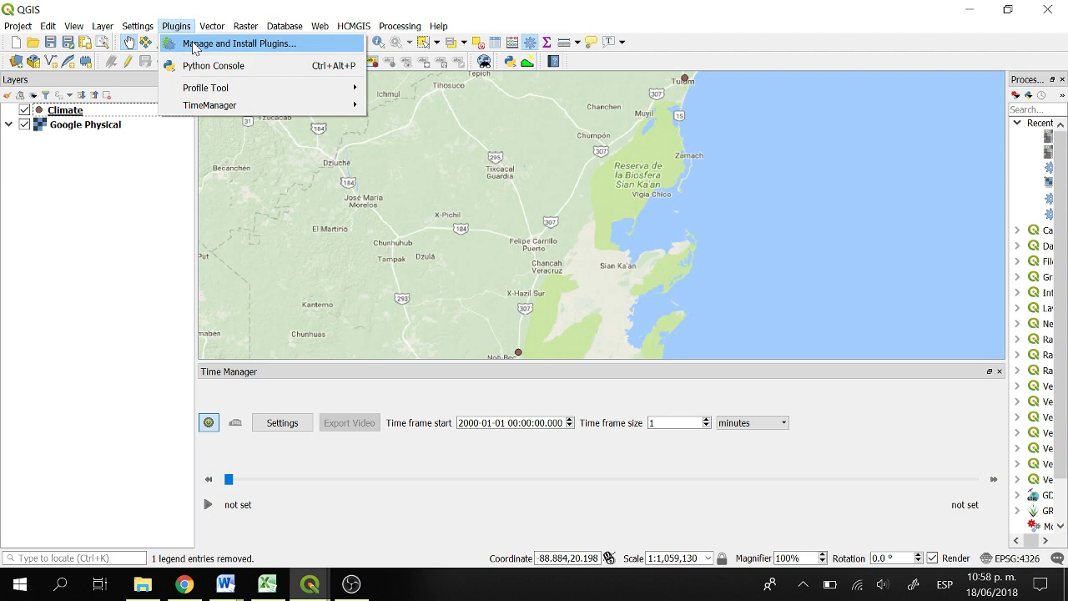
pyautogui.click(194, 48)
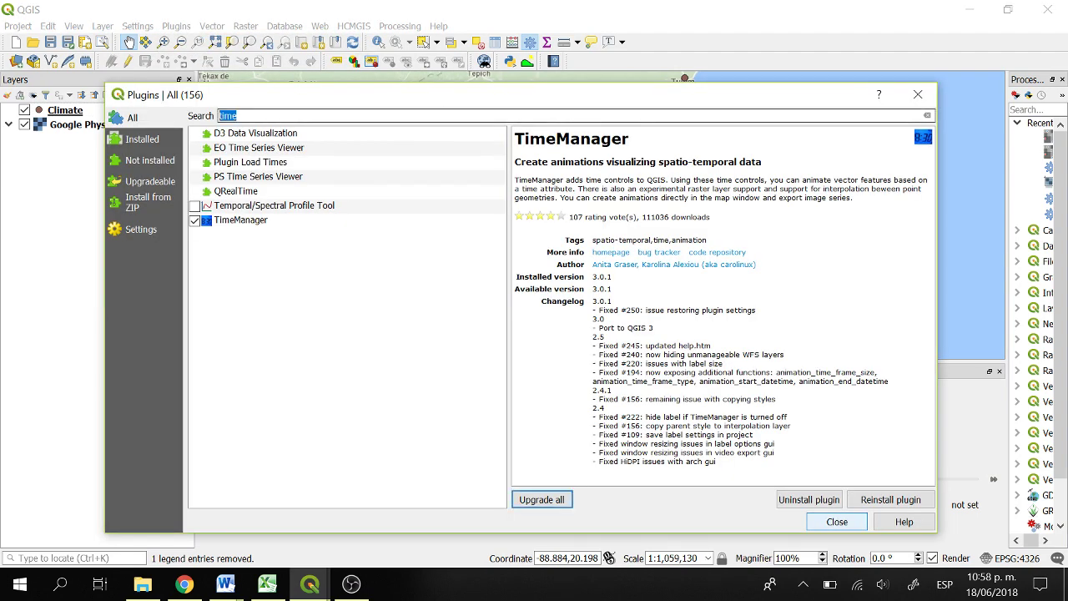
pyautogui.write('HCM')
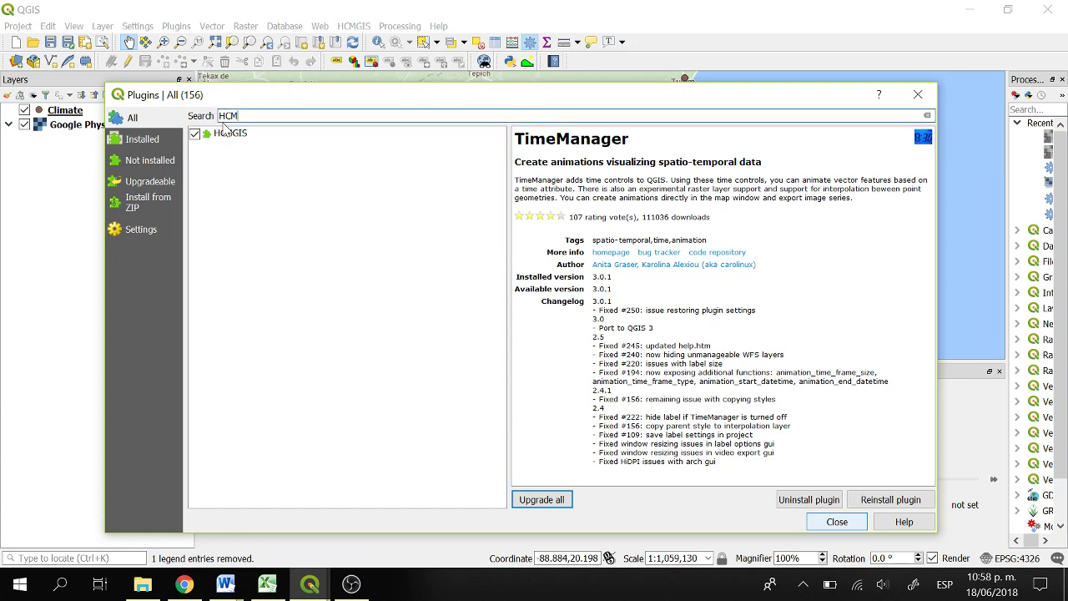
pyautogui.click(230, 136)
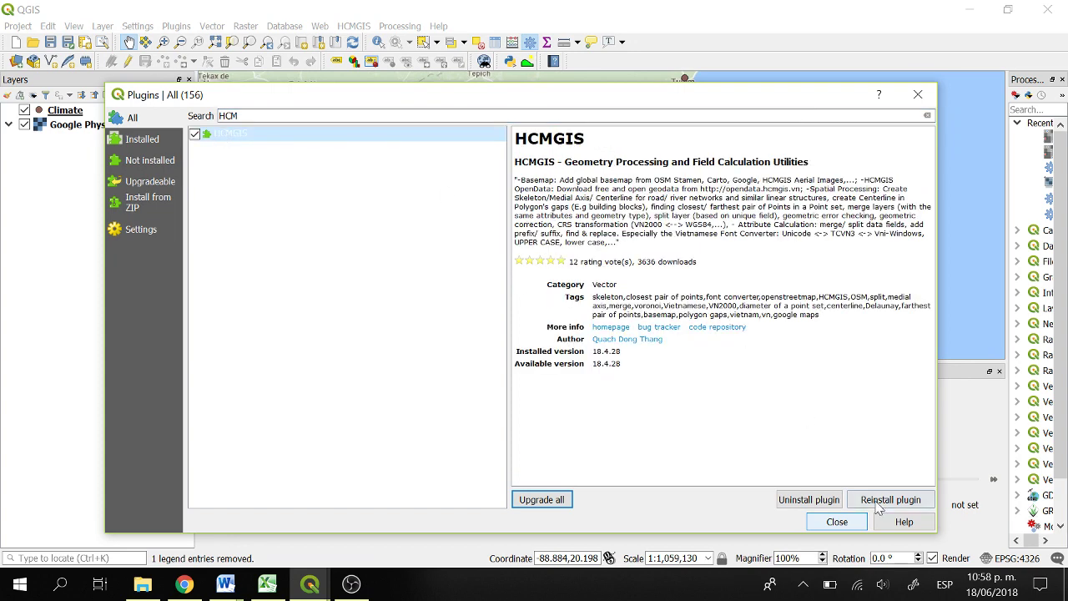
pyautogui.click(838, 522)
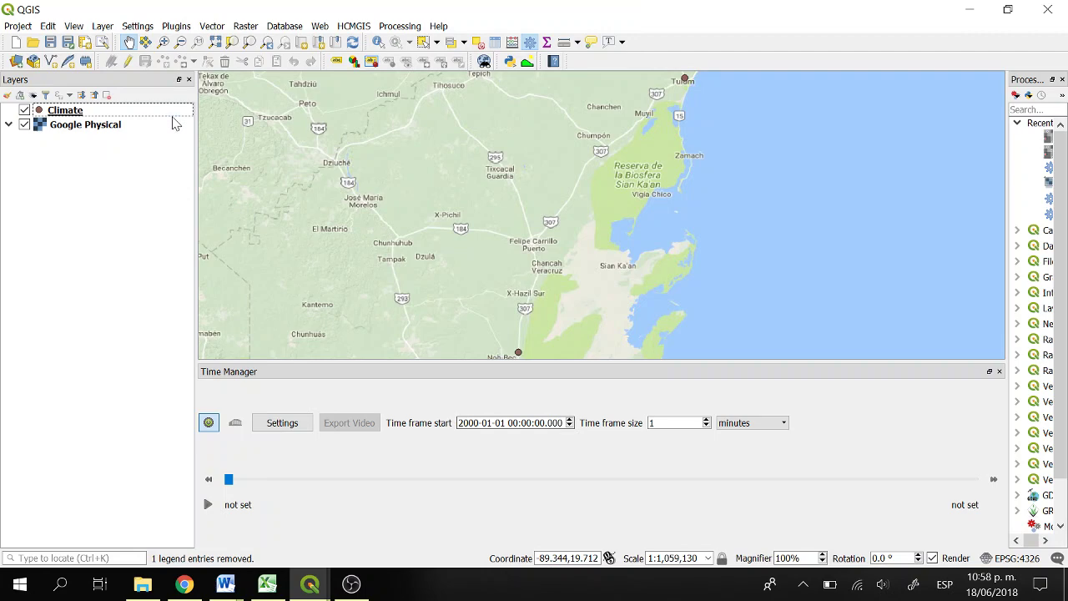
# Switch the Climate layer's symbology to a Heatmap renderer with the Magma colour ramp
pyautogui.rightClick(121, 119)
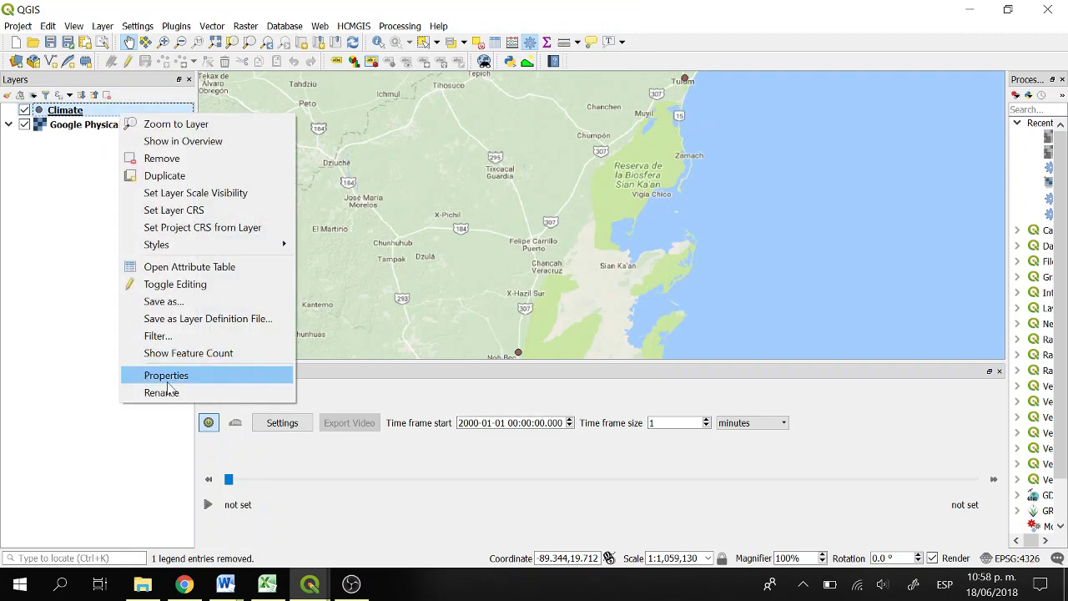
pyautogui.click(167, 378)
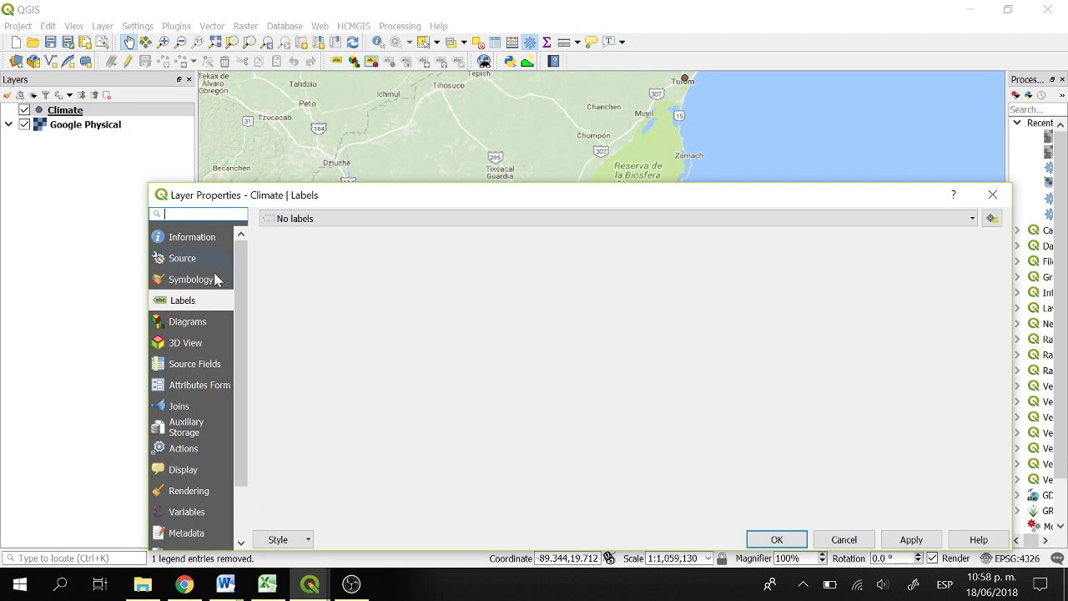
pyautogui.click(215, 280)
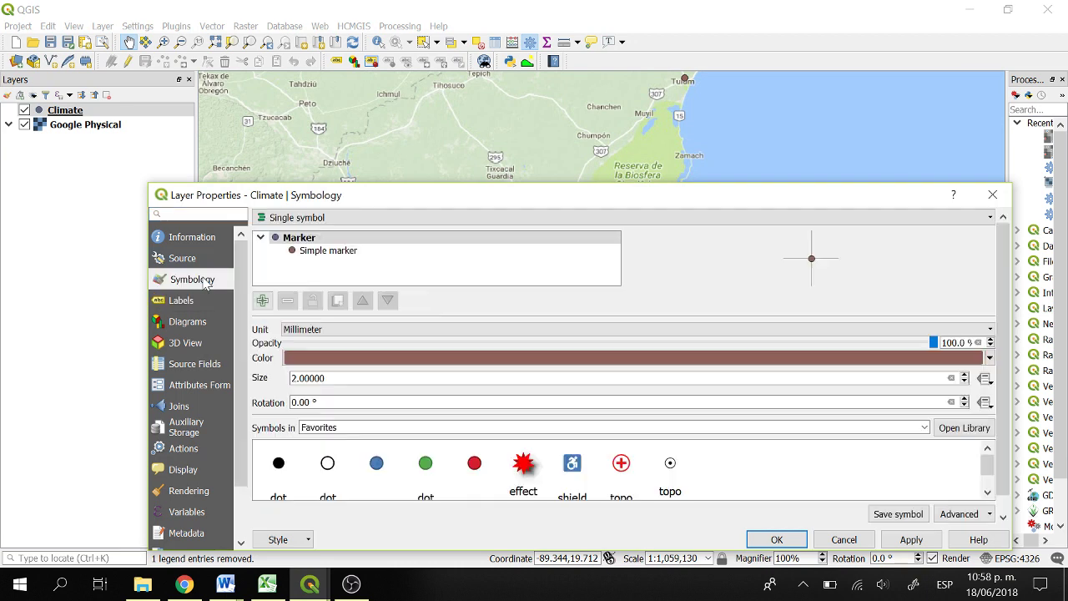
pyautogui.click(409, 219)
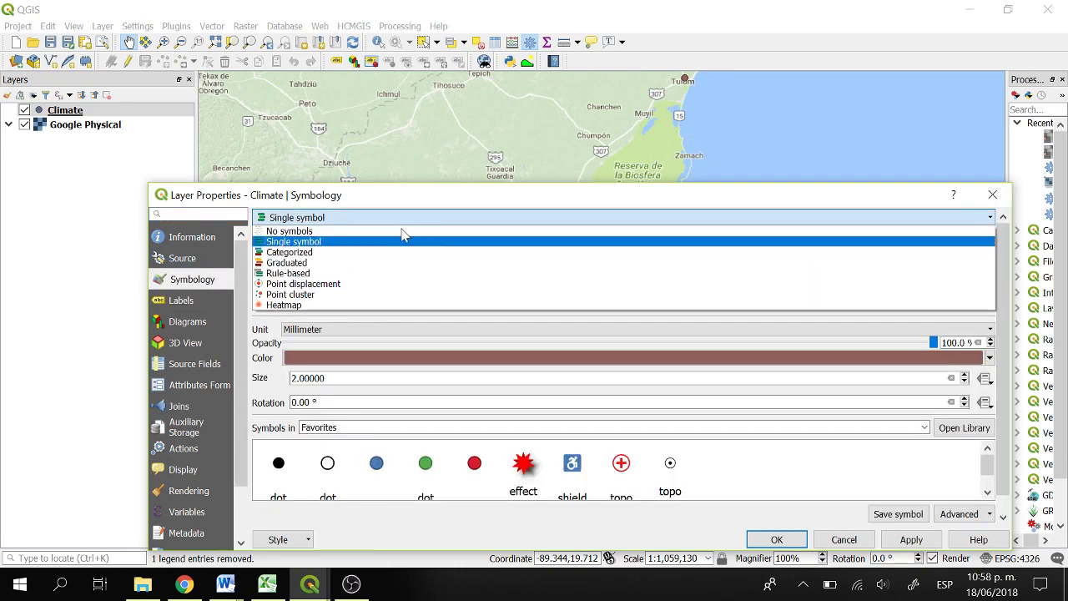
pyautogui.click(360, 305)
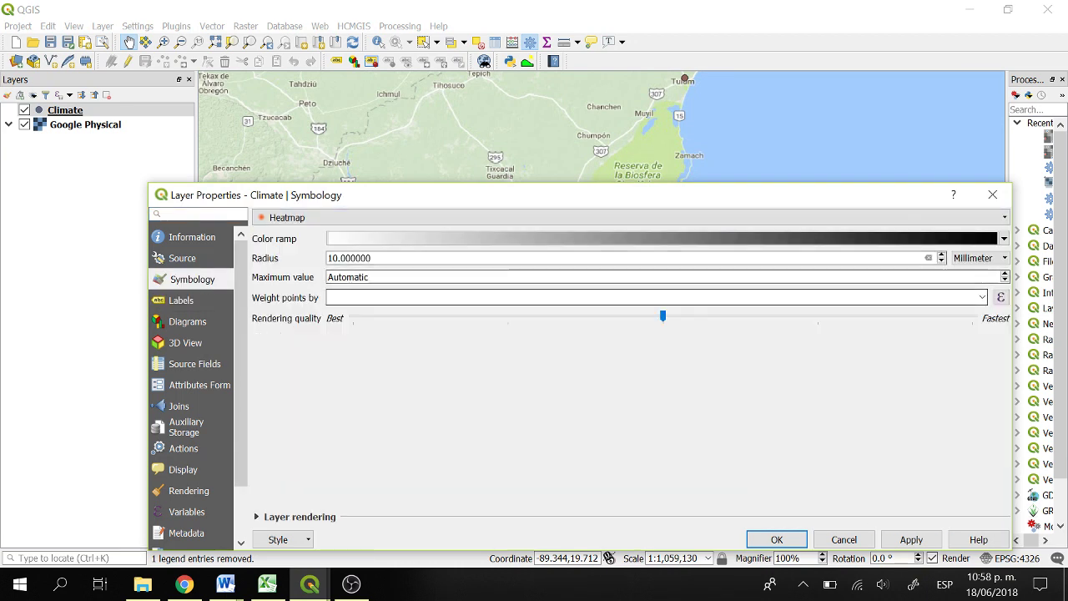
pyautogui.click(1004, 238)
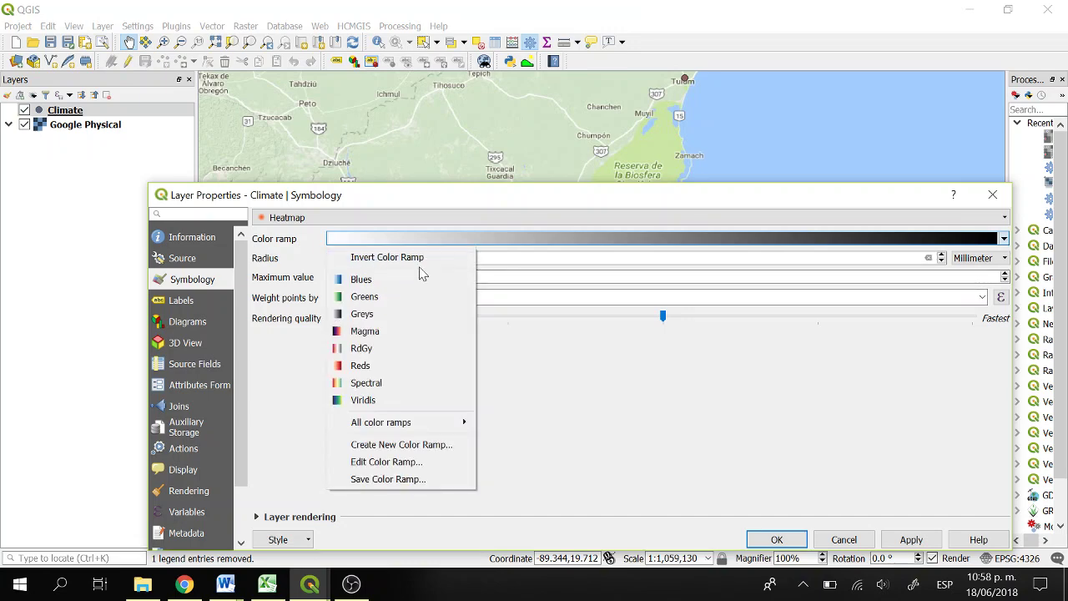
pyautogui.click(395, 330)
# Weight the heatmap by NORMAL, lower its opacity to 50%, and apply it
pyautogui.moveTo(573, 201); pyautogui.dragTo(534, 155)
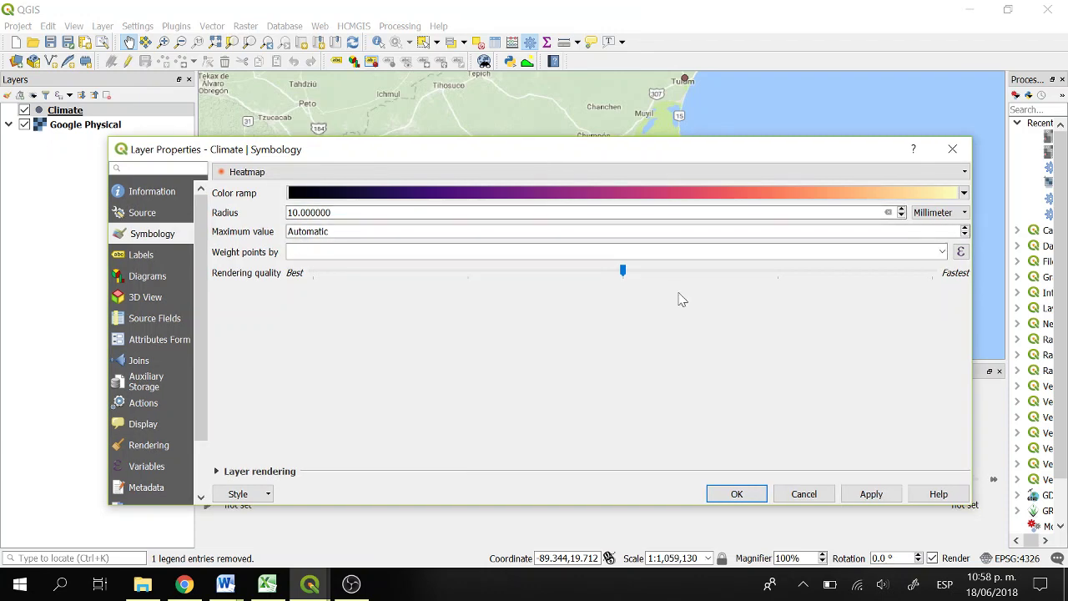
pyautogui.click(943, 252)
pyautogui.scroll(-4, 503, 310)
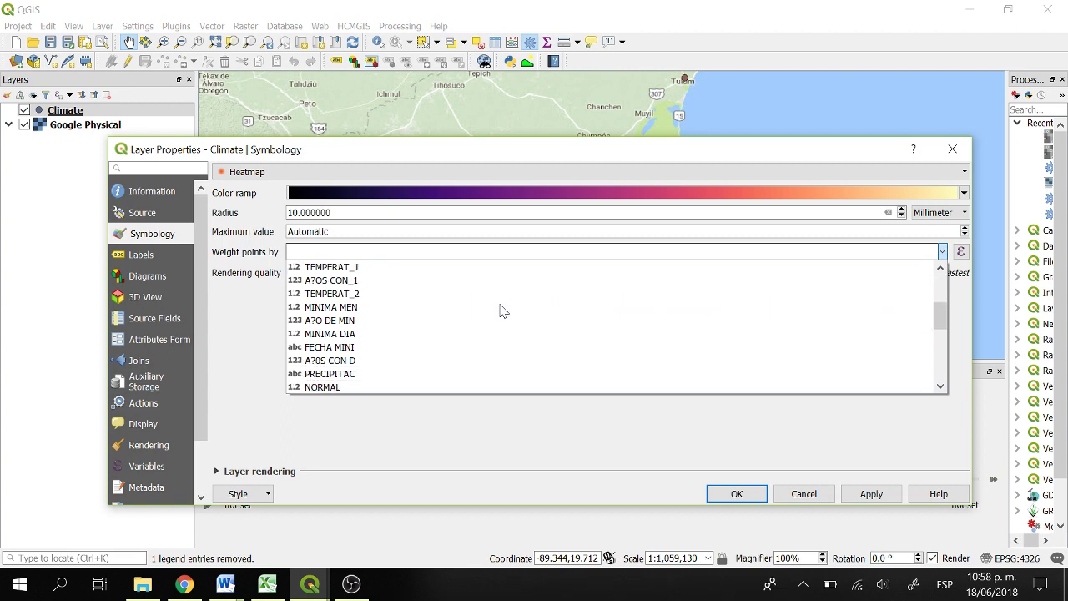
pyautogui.scroll(-1, 503, 311)
pyautogui.click(327, 349)
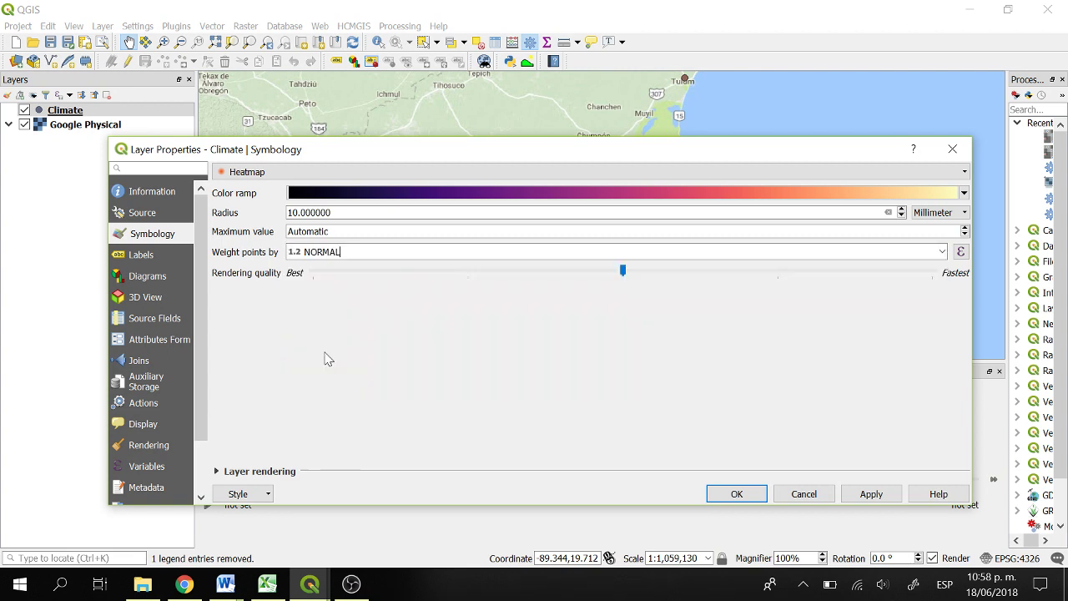
pyautogui.click(216, 472)
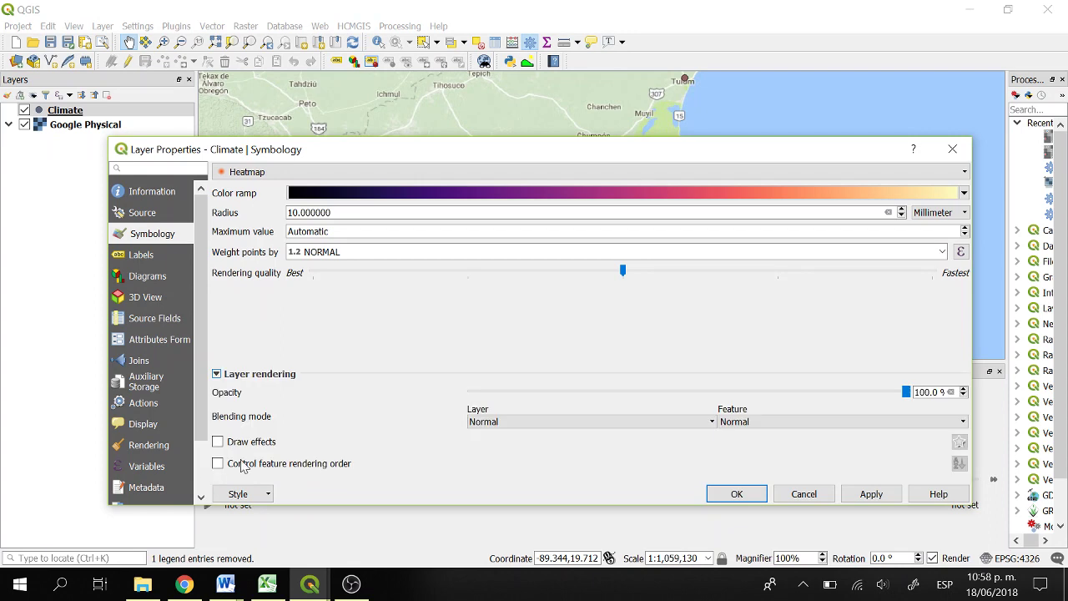
pyautogui.click(704, 391)
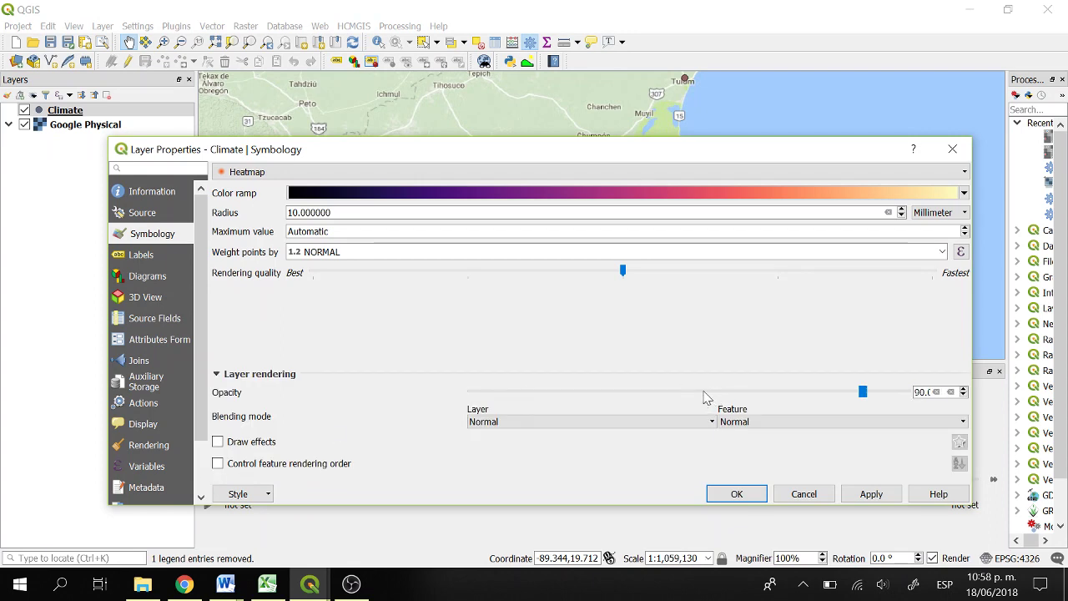
pyautogui.moveTo(703, 392); pyautogui.dragTo(704, 392)
pyautogui.moveTo(584, 152); pyautogui.dragTo(584, 175)
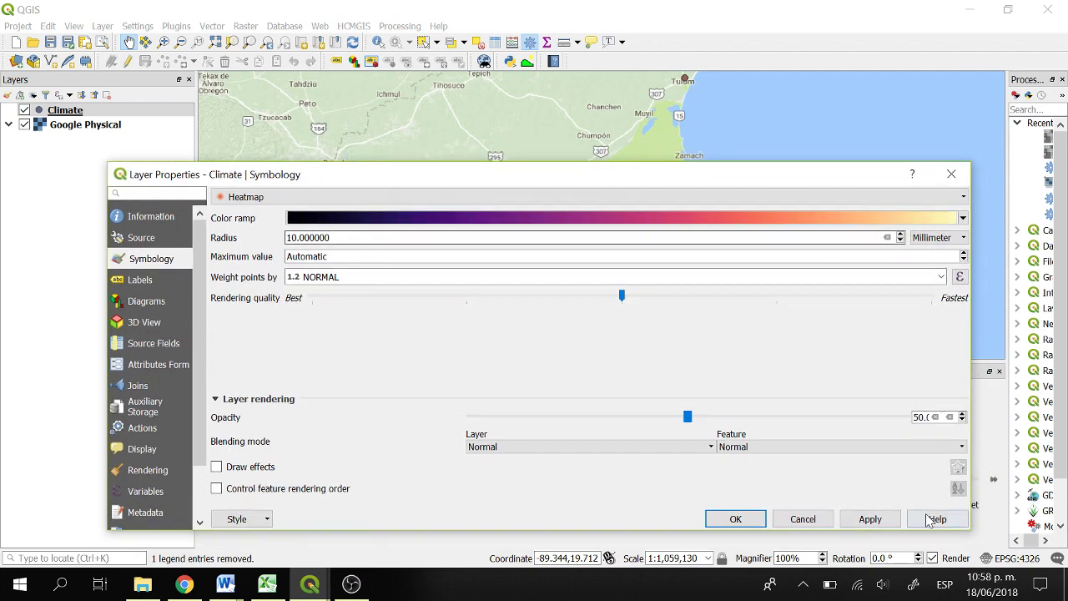
pyautogui.click(887, 520)
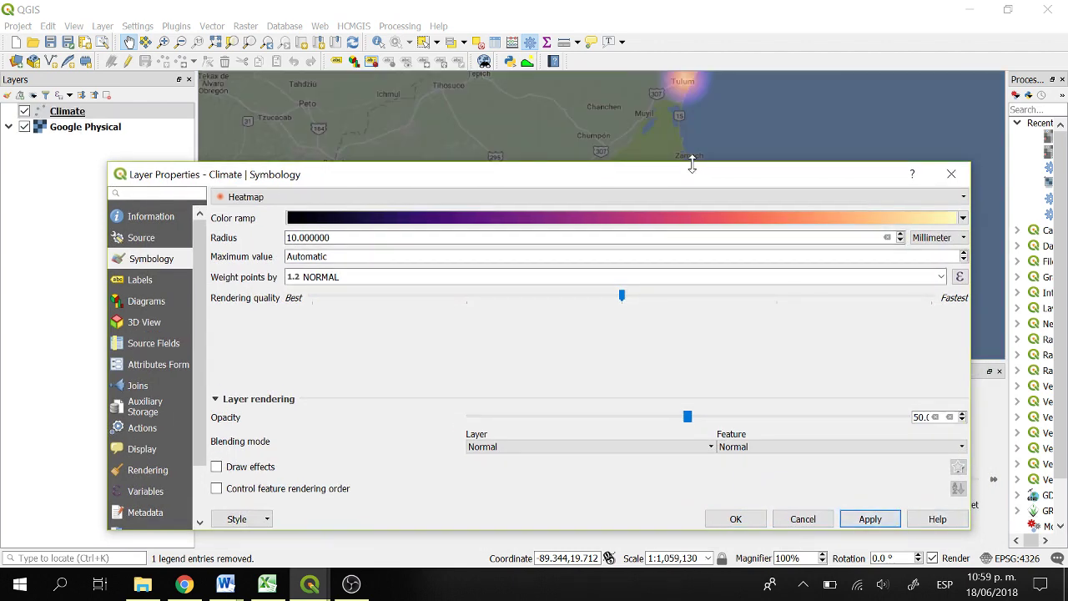
pyautogui.moveTo(727, 178); pyautogui.dragTo(800, 184)
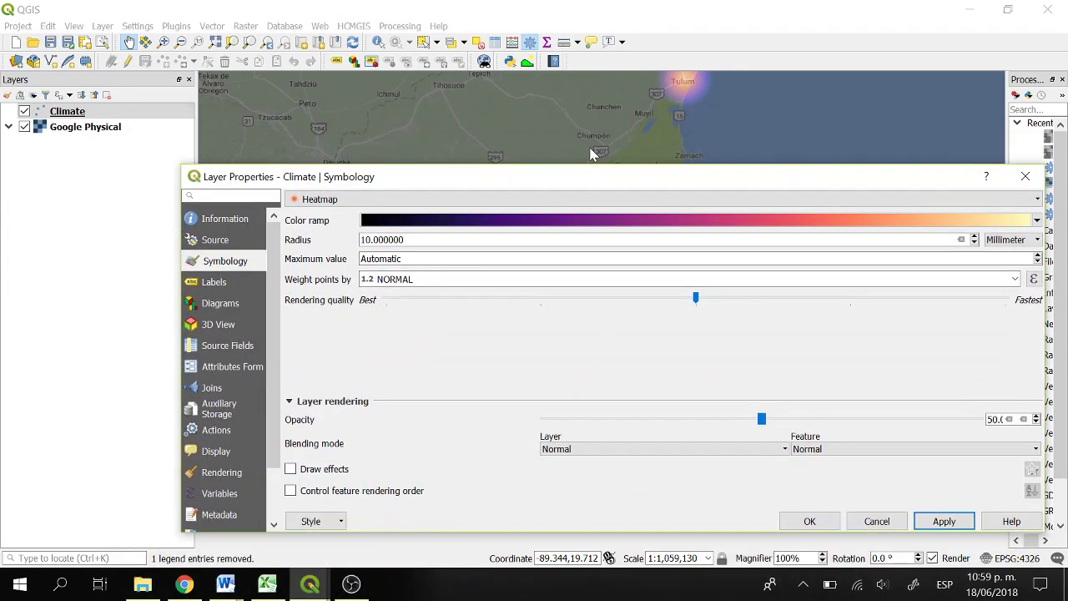
# Choose 'Show labels for this layer' for Climate, labelling with the NORMAL field
pyautogui.click(224, 284)
pyautogui.click(440, 202)
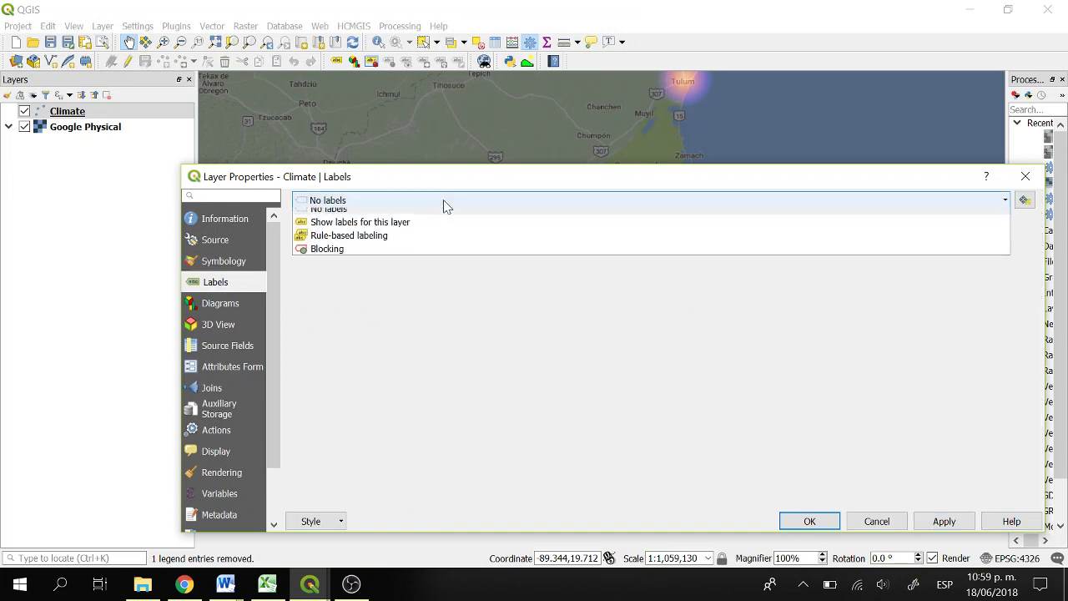
pyautogui.click(426, 231)
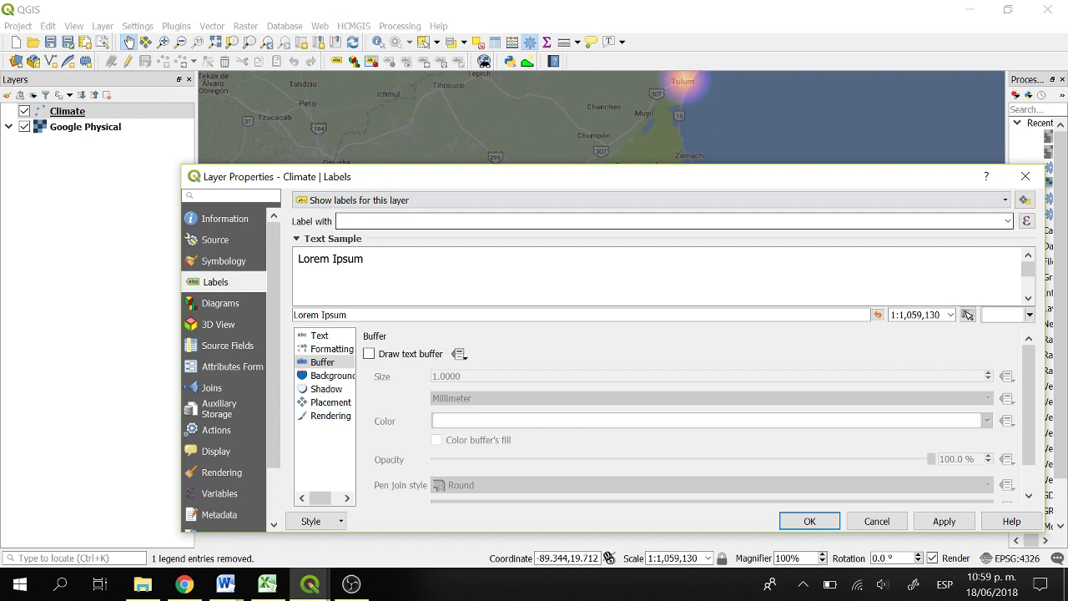
pyautogui.click(1008, 221)
pyautogui.scroll(-5, 445, 310)
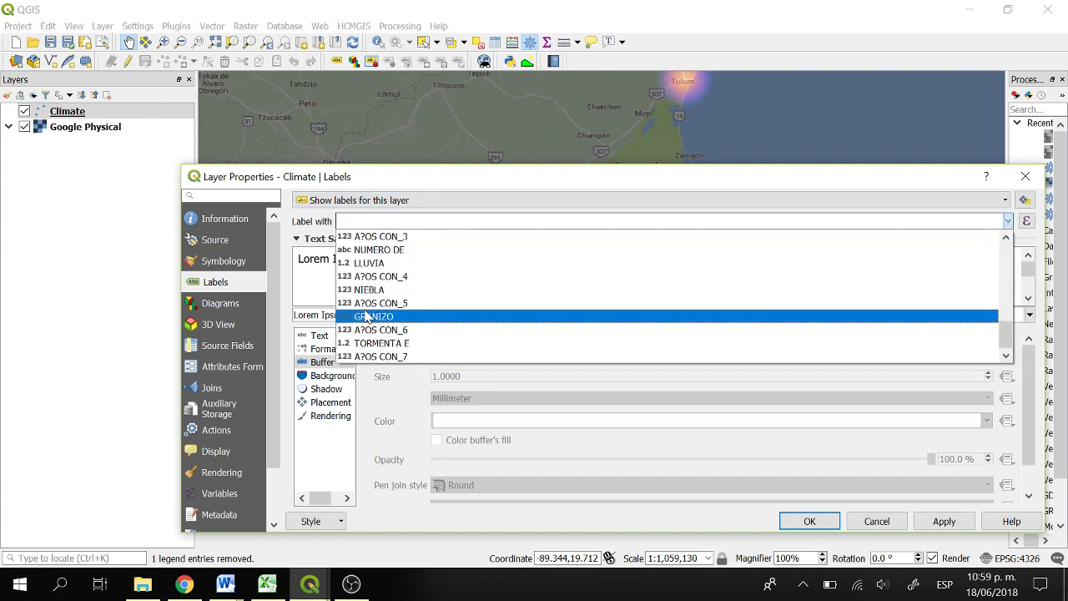
pyautogui.scroll(6, 421, 249)
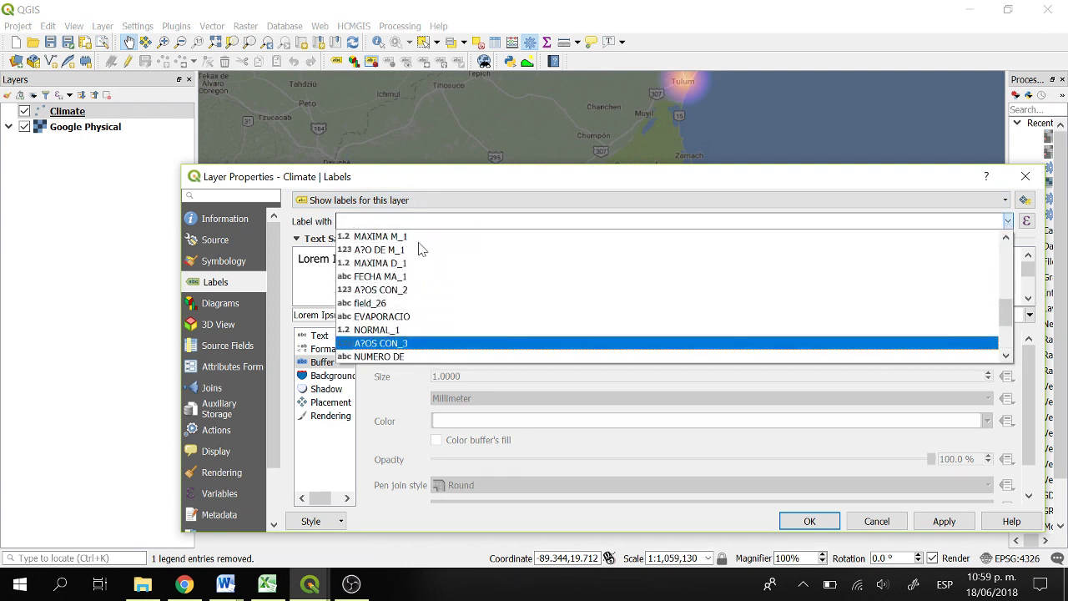
pyautogui.scroll(-5, 422, 249)
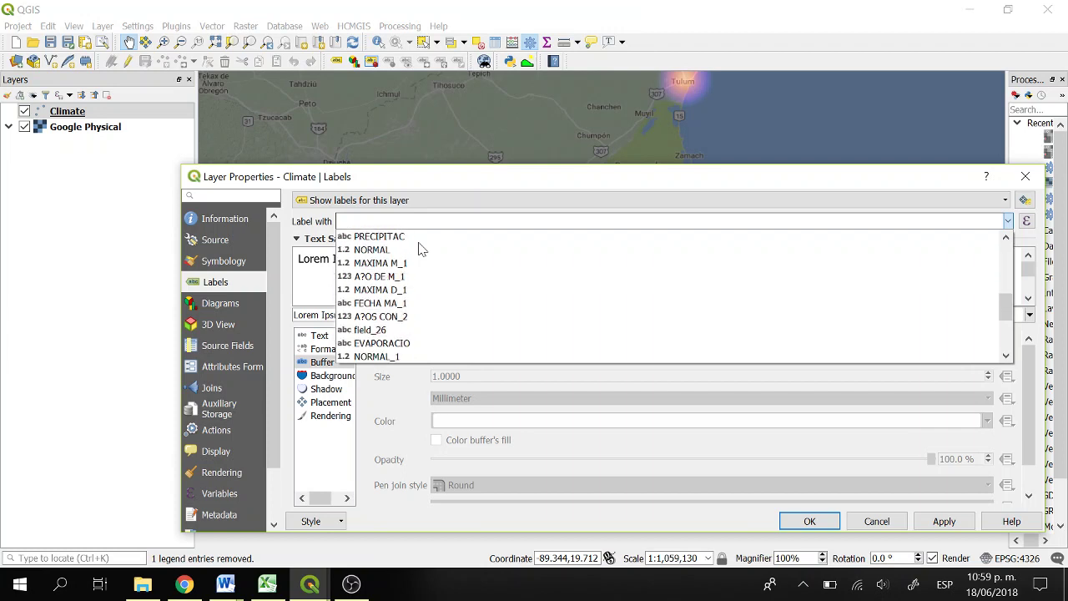
pyautogui.scroll(-3, 425, 317)
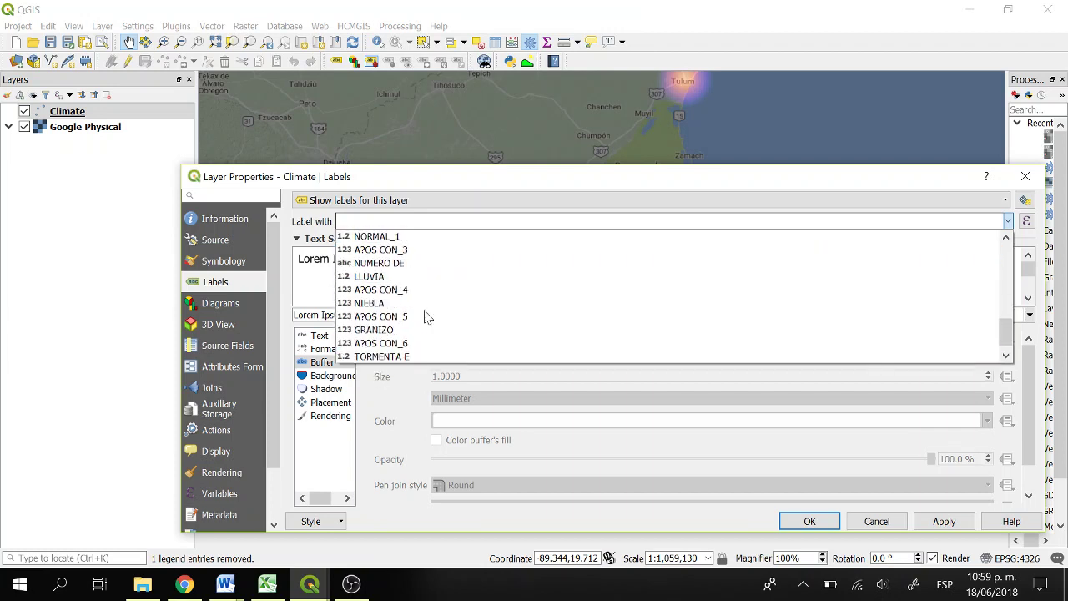
pyautogui.scroll(1, 425, 318)
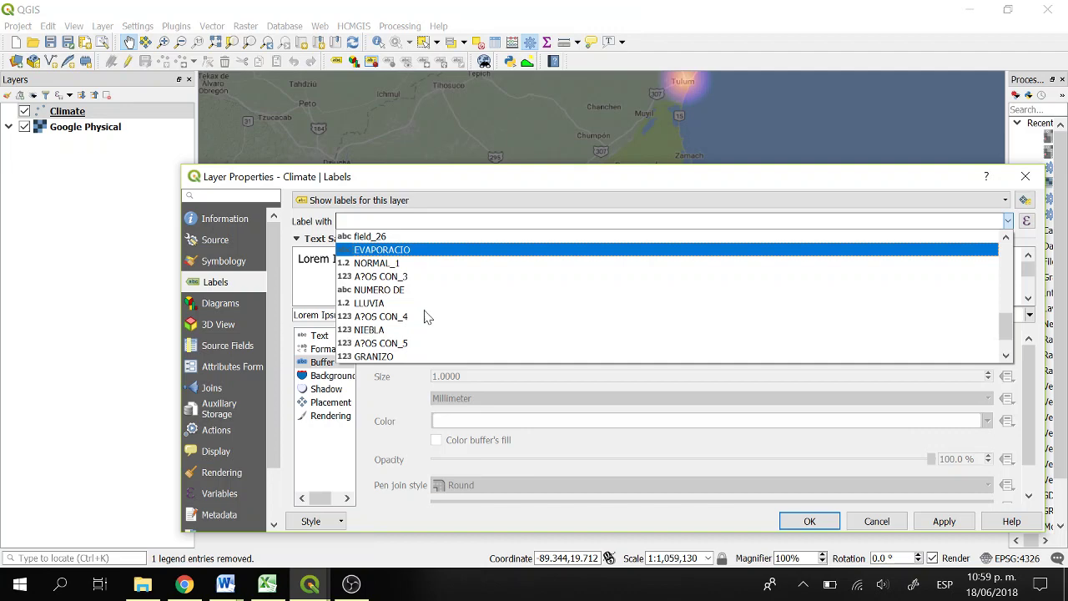
pyautogui.scroll(3, 425, 317)
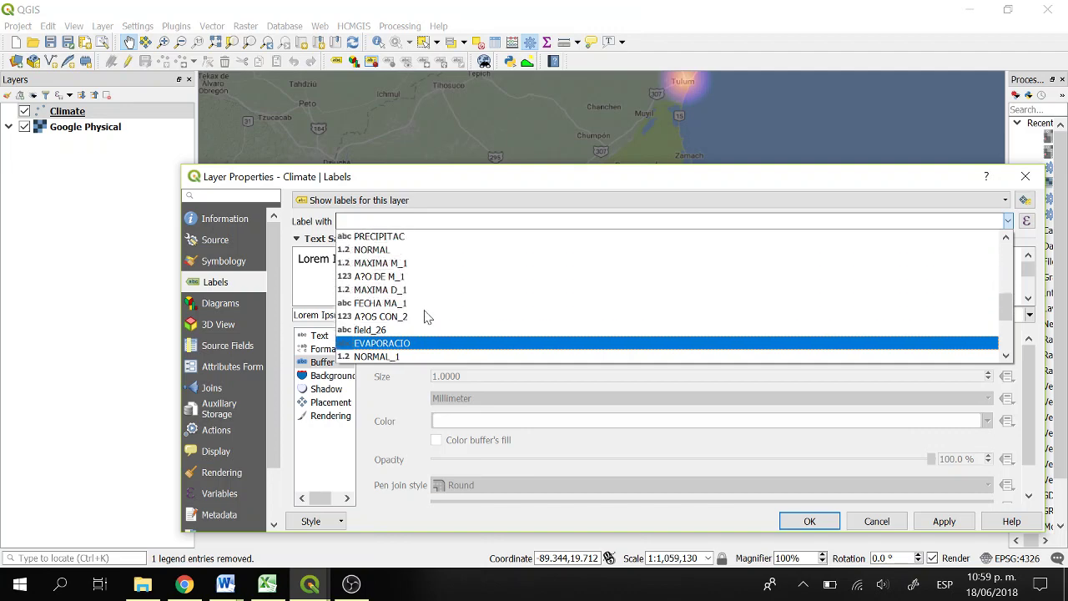
pyautogui.click(380, 251)
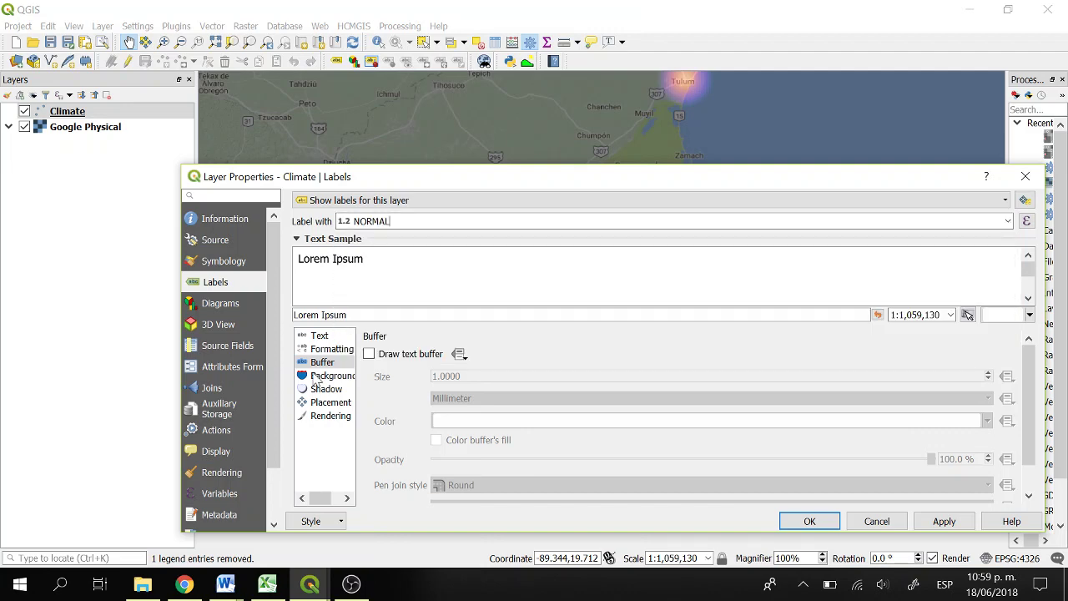
# Set the Climate label font to Ink Free and enable Draw text buffer
pyautogui.click(319, 336)
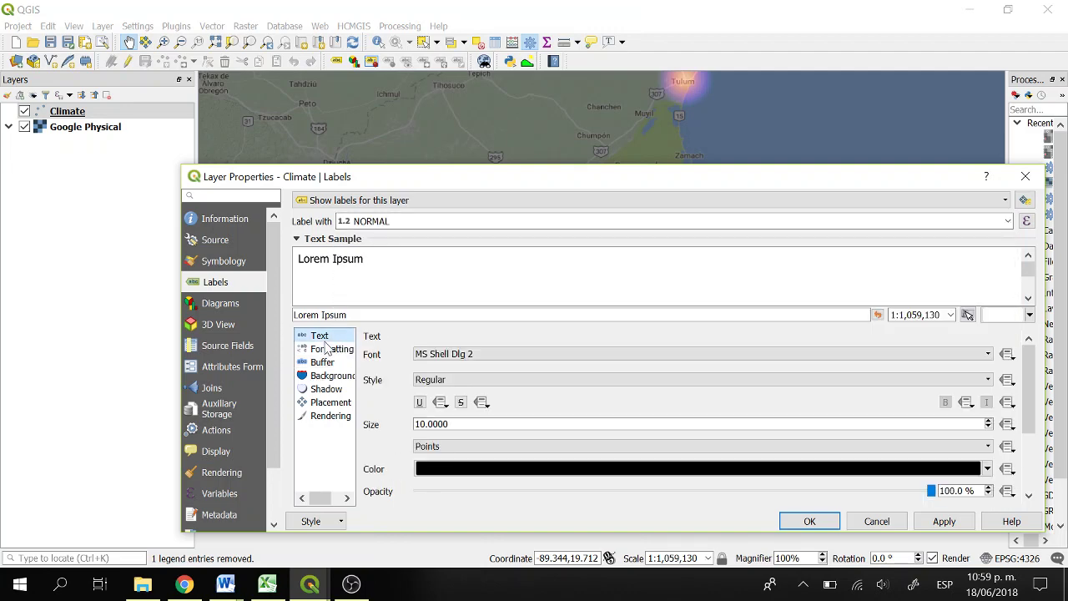
pyautogui.click(501, 357)
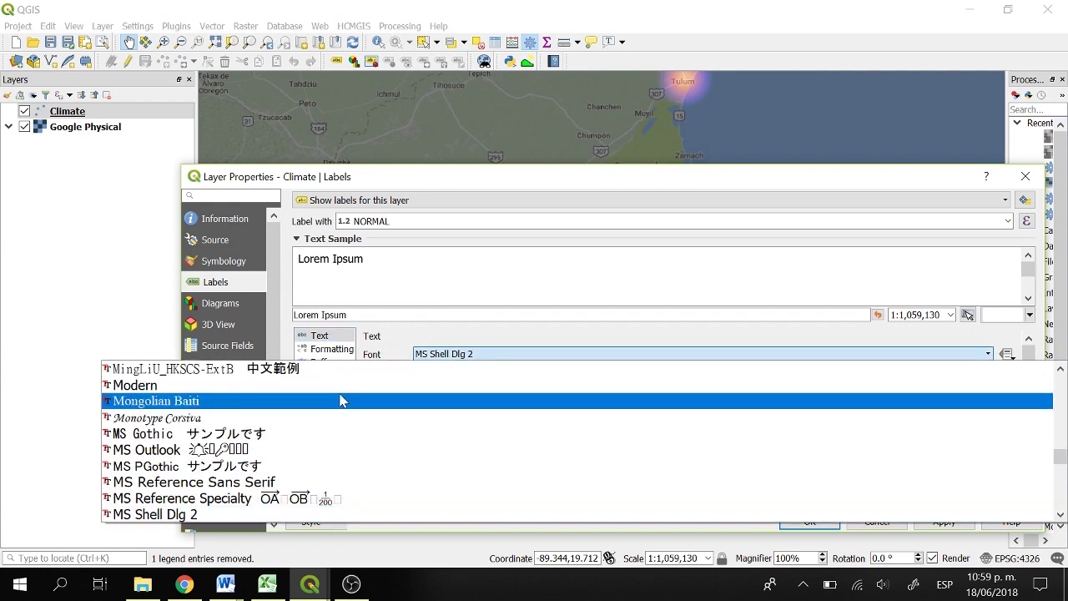
pyautogui.scroll(9, 339, 401)
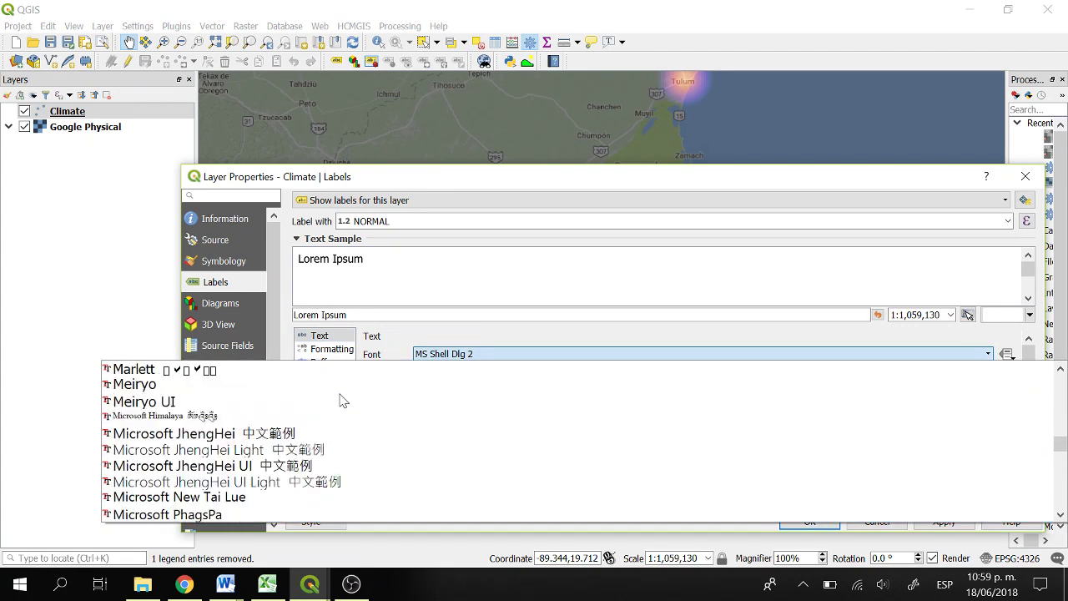
pyautogui.scroll(4, 340, 401)
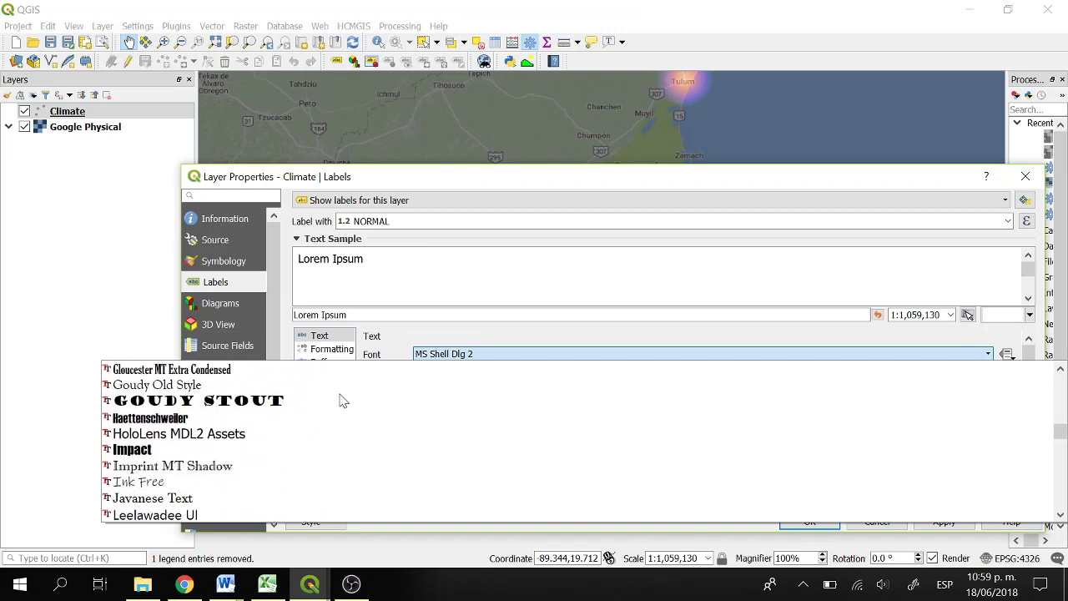
pyautogui.click(210, 481)
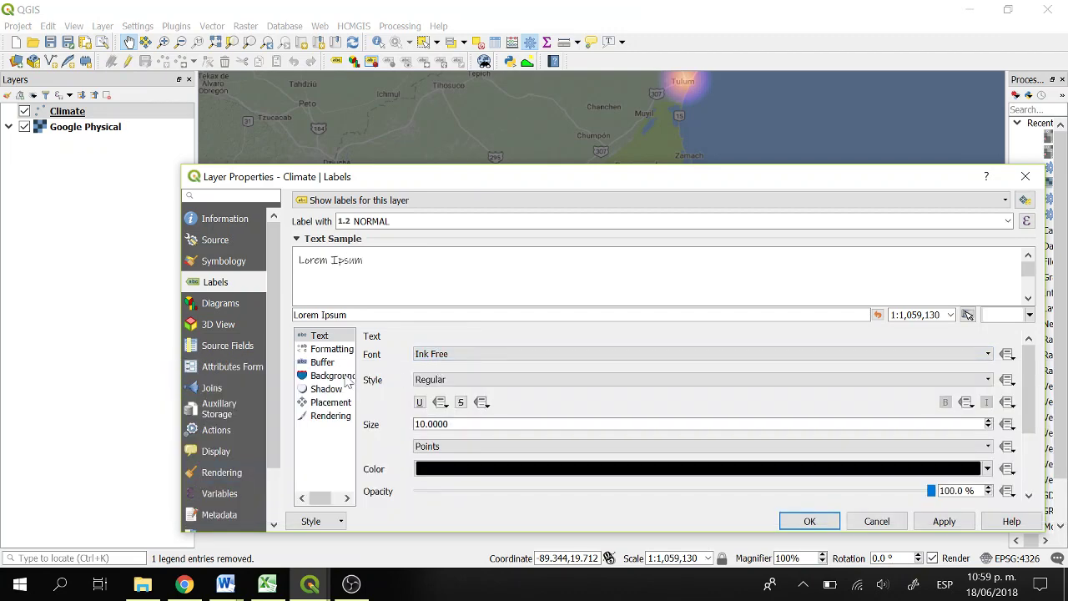
pyautogui.click(322, 364)
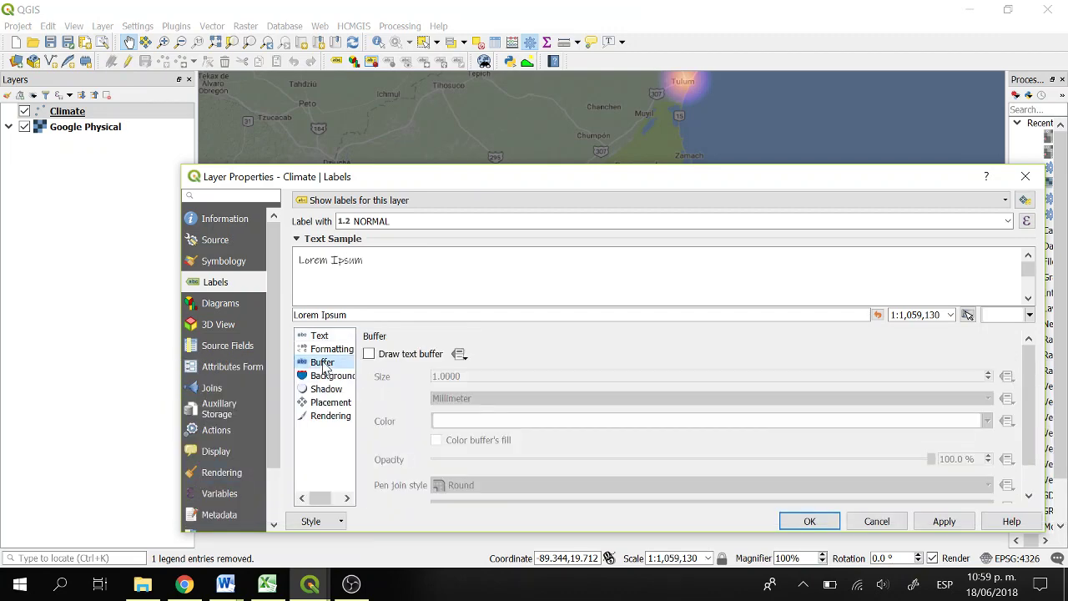
pyautogui.click(382, 356)
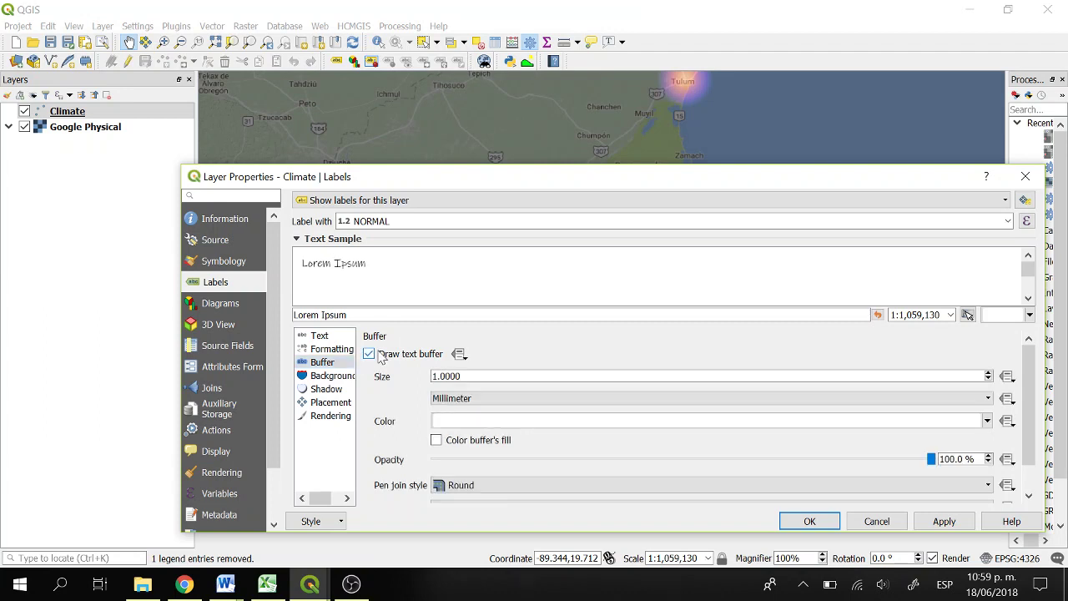
# Bring up the label expression editor, showing NORMAL with a 74.6 preview
pyautogui.click(321, 337)
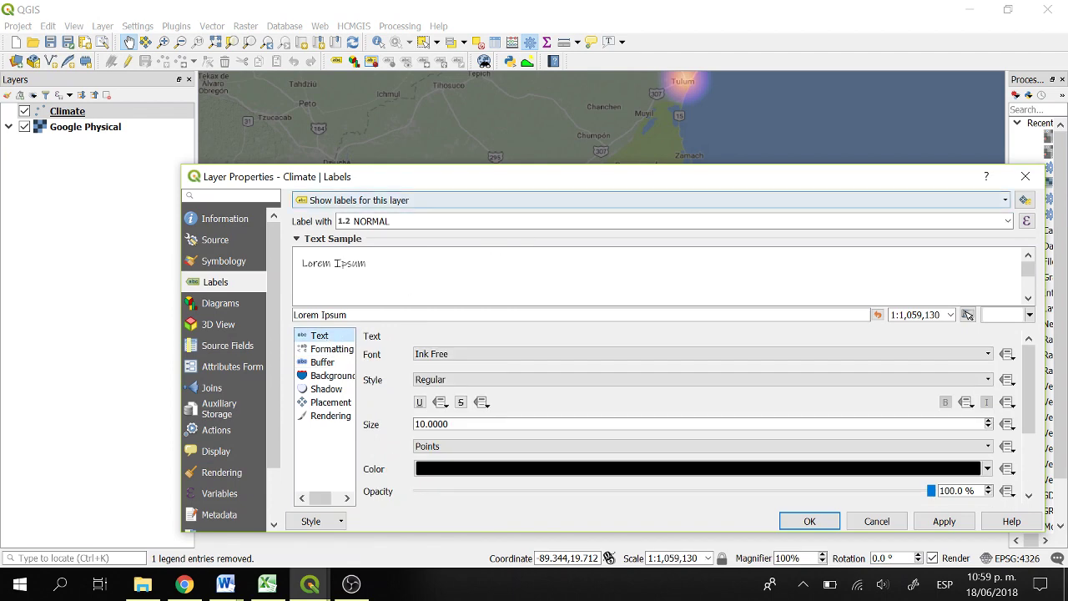
pyautogui.click(1027, 221)
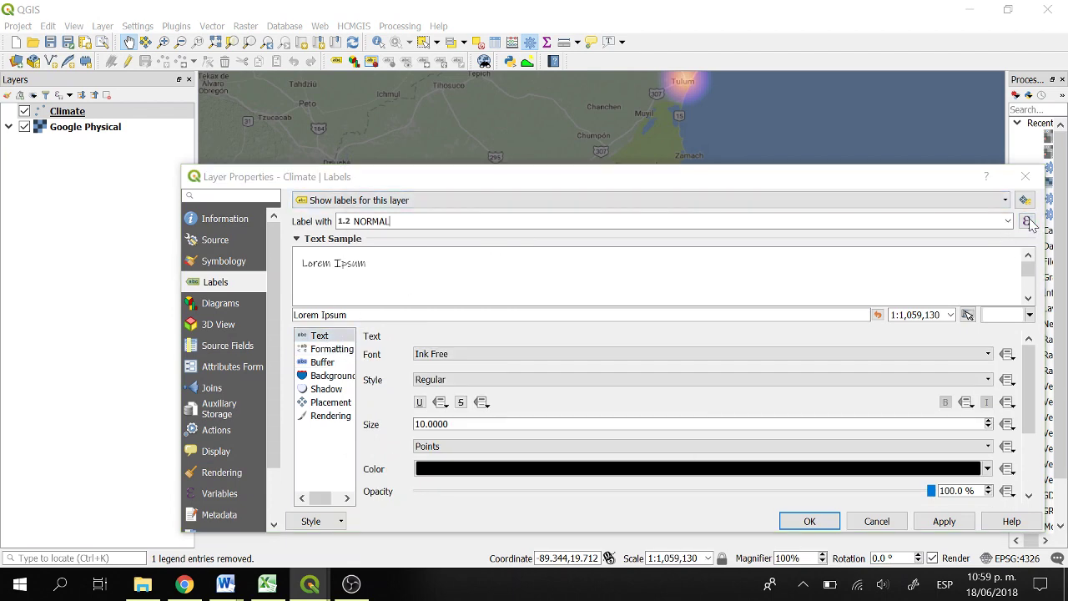
pyautogui.moveTo(529, 146); pyautogui.dragTo(864, 243)
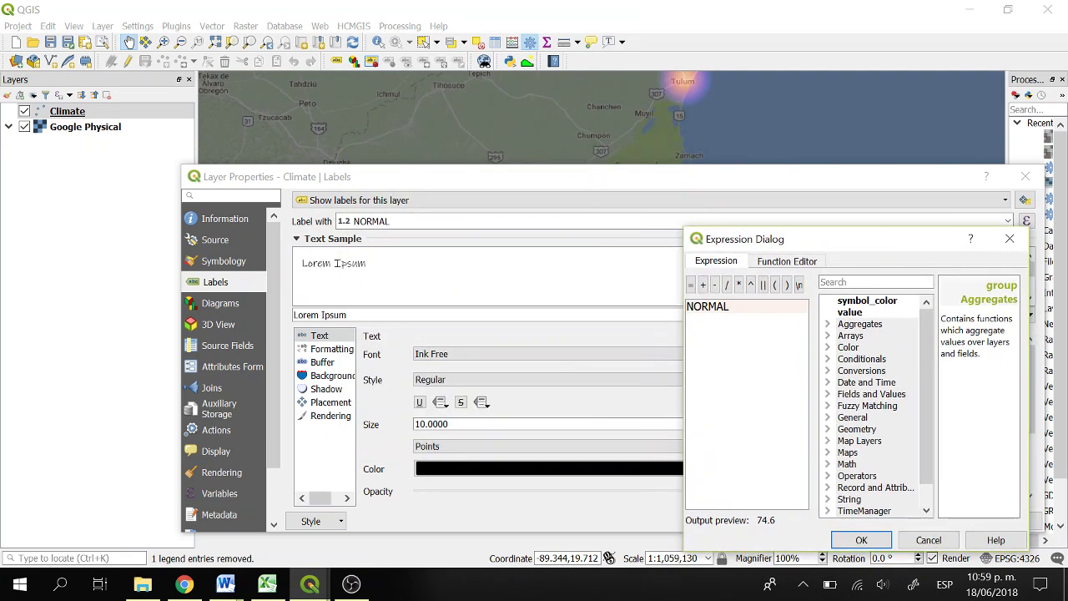
# Set the label expression to NORMAL || ' mm', then apply and close Layer Properties
pyautogui.click(763, 286)
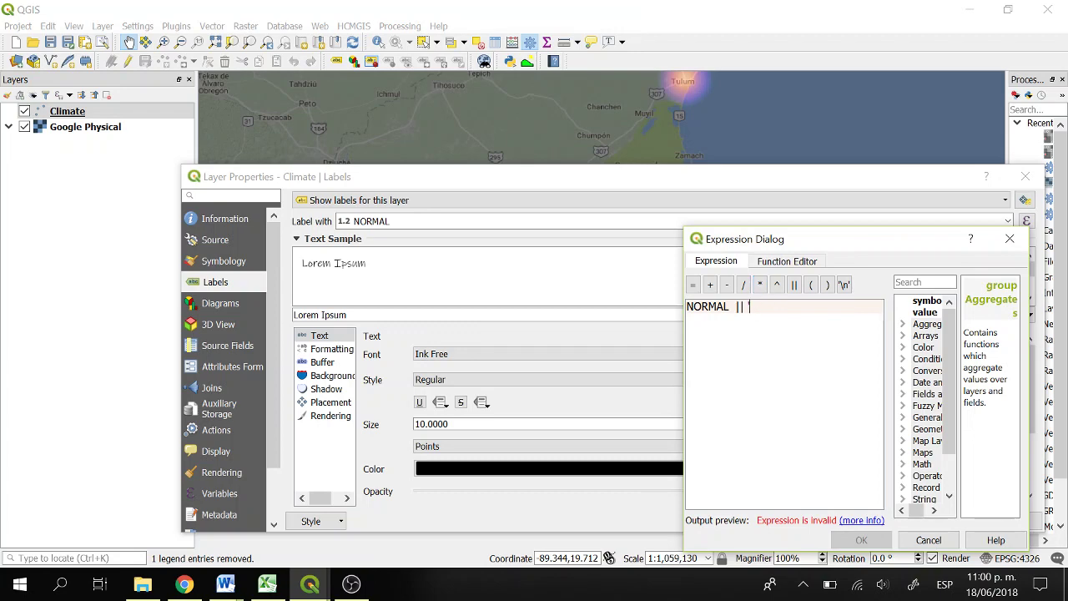
pyautogui.moveTo(751, 310)
pyautogui.write("' mm")
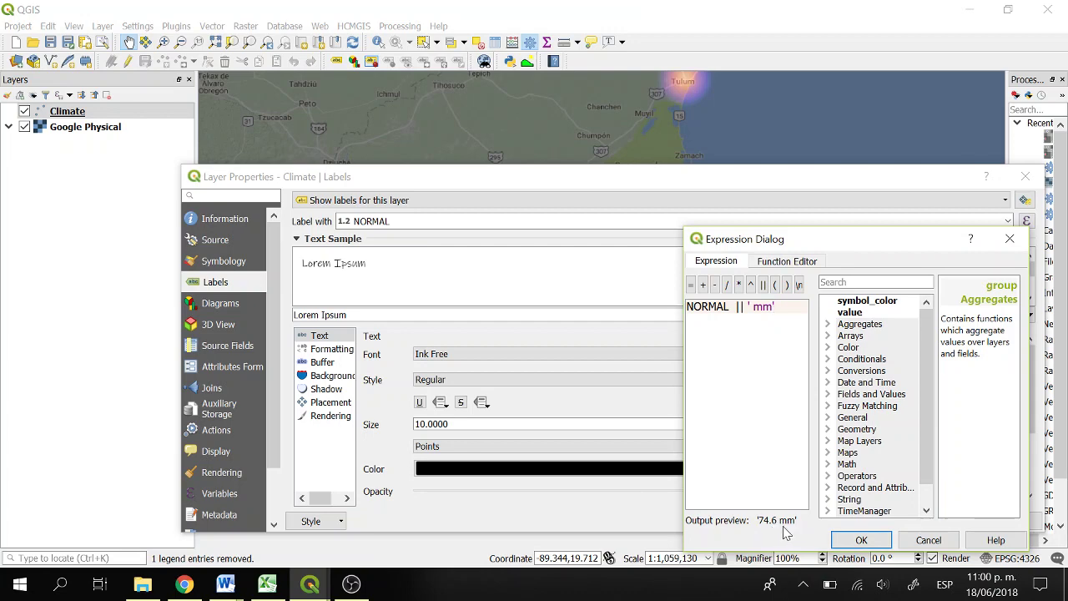
pyautogui.click(861, 540)
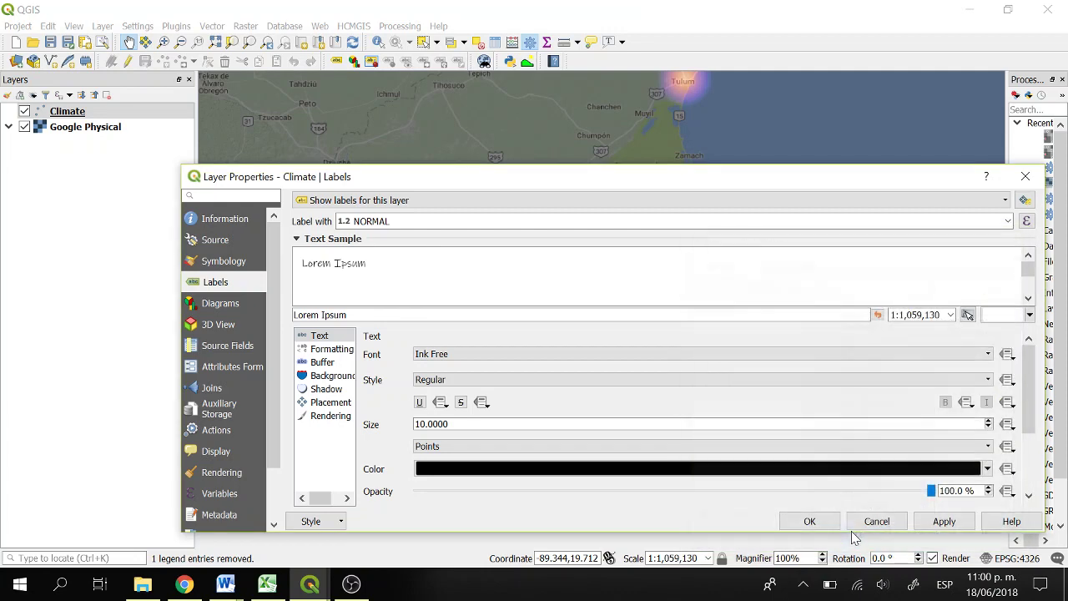
pyautogui.click(945, 521)
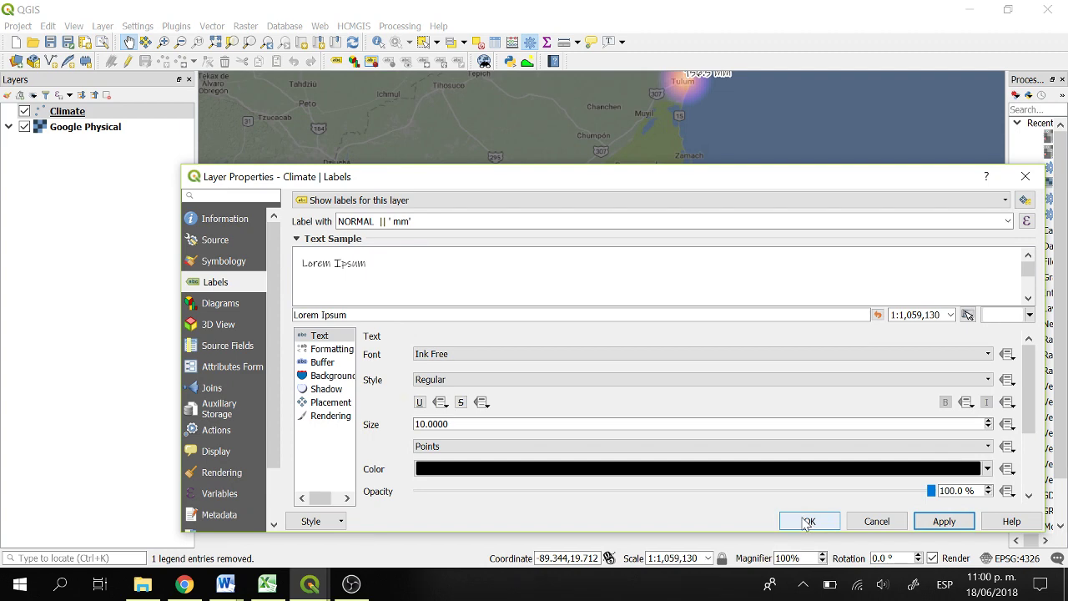
pyautogui.click(808, 522)
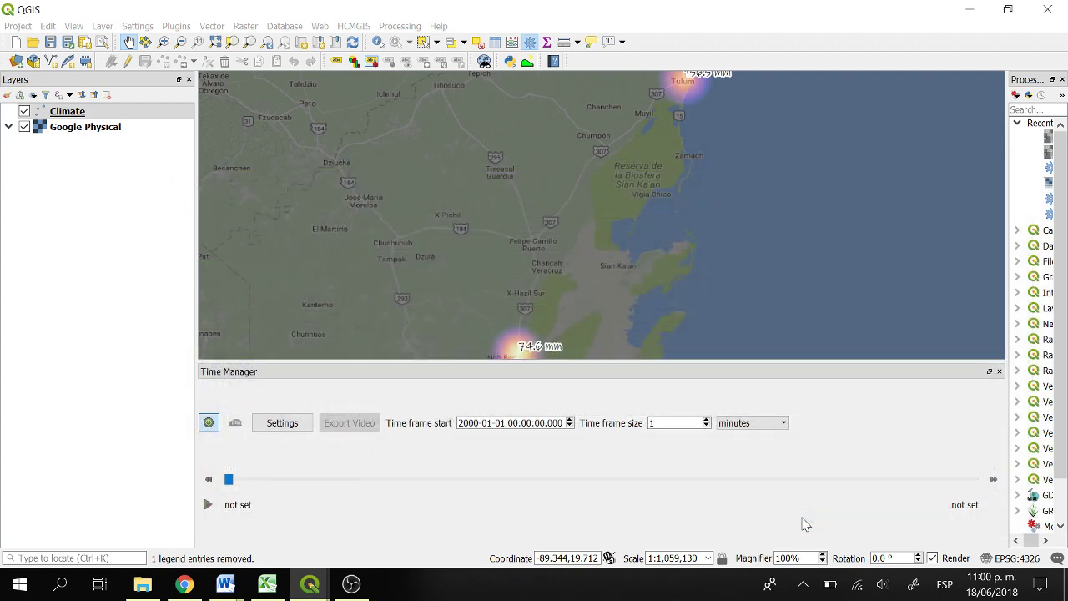
# Zoom out to show both stations and change the Time Manager frame unit to days
pyautogui.click(182, 43)
pyautogui.click(425, 186)
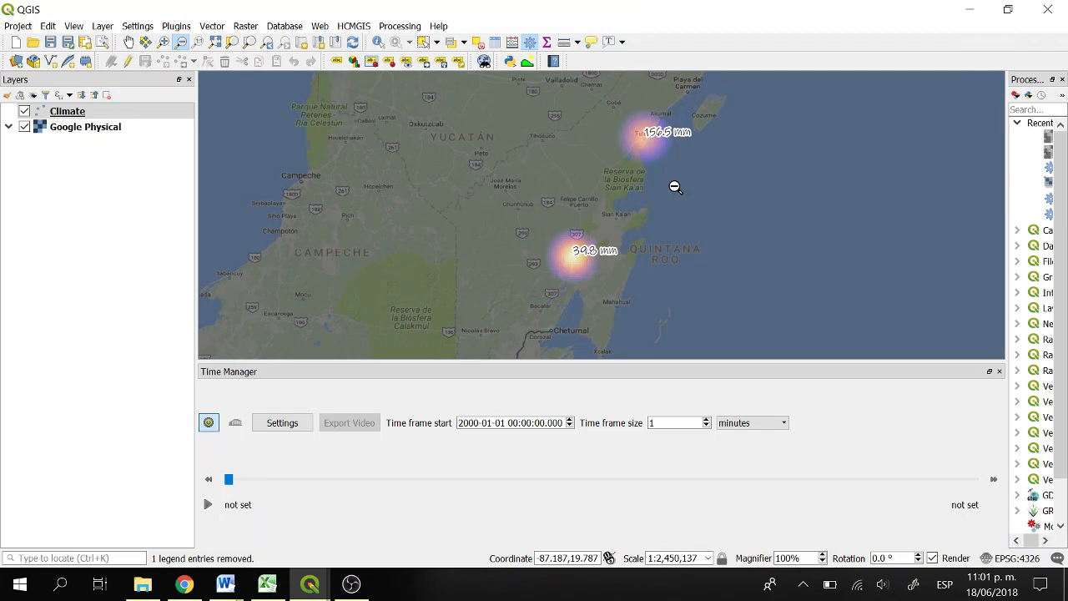
pyautogui.click(747, 424)
pyautogui.click(732, 489)
pyautogui.click(281, 426)
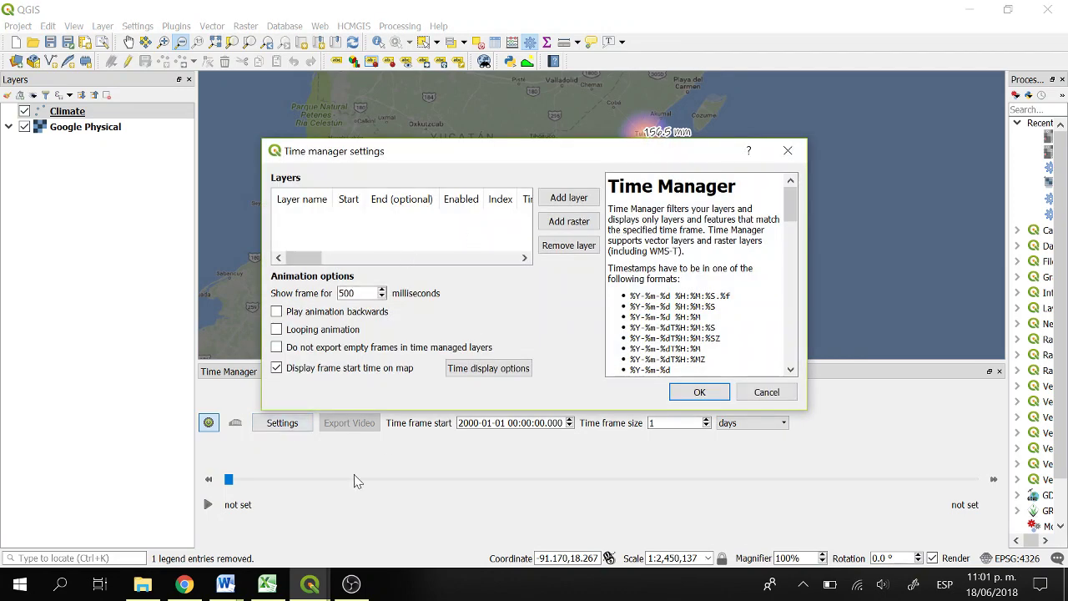
# Add the Climate layer to Time Manager with start time field_2 and end time same as start
pyautogui.click(787, 150)
pyautogui.click(282, 423)
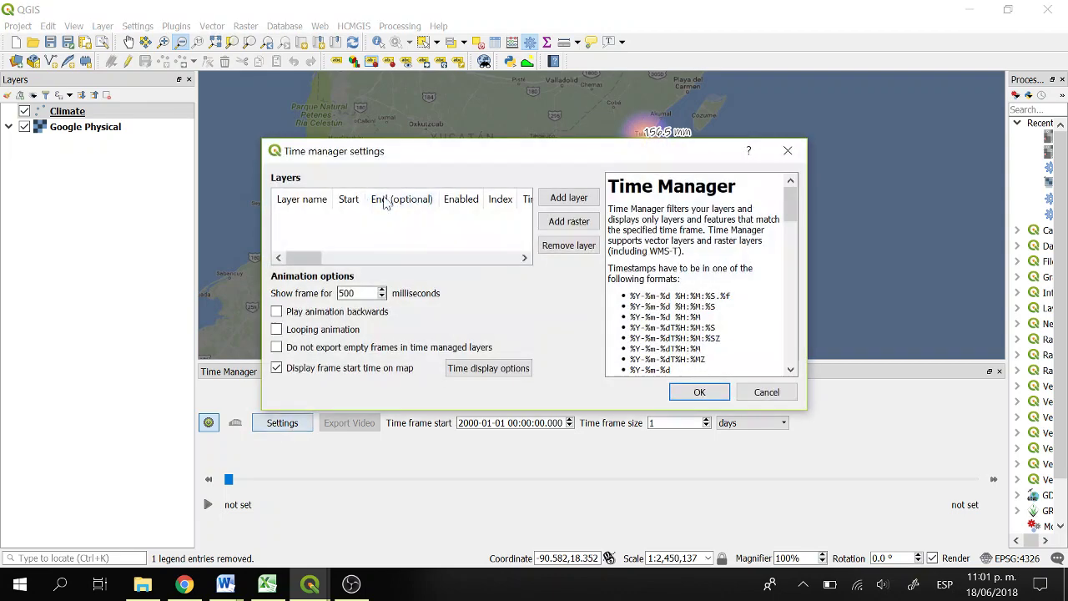
pyautogui.click(572, 200)
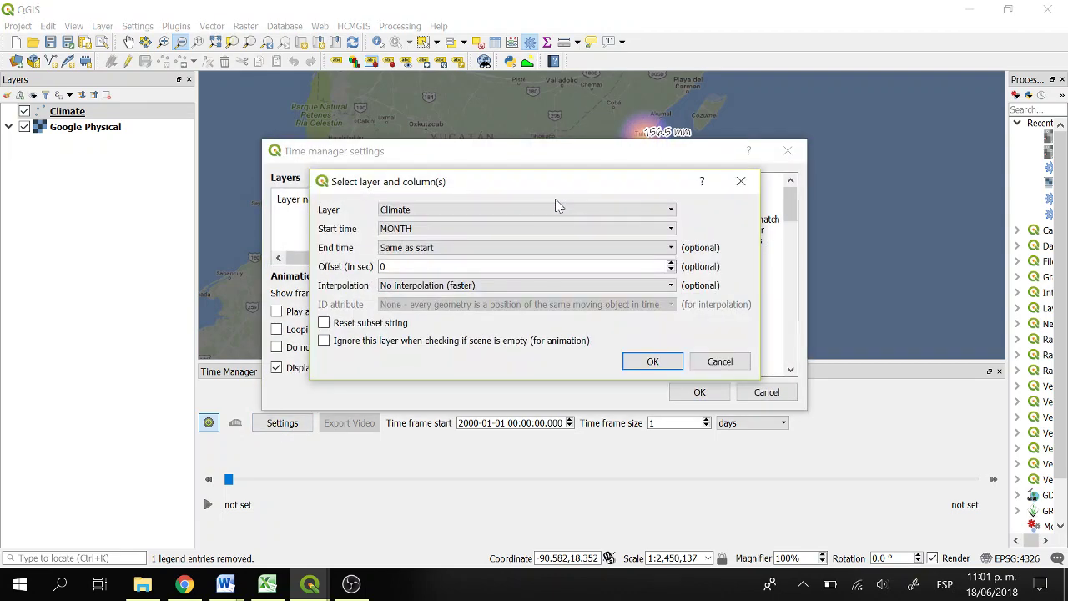
pyautogui.click(482, 230)
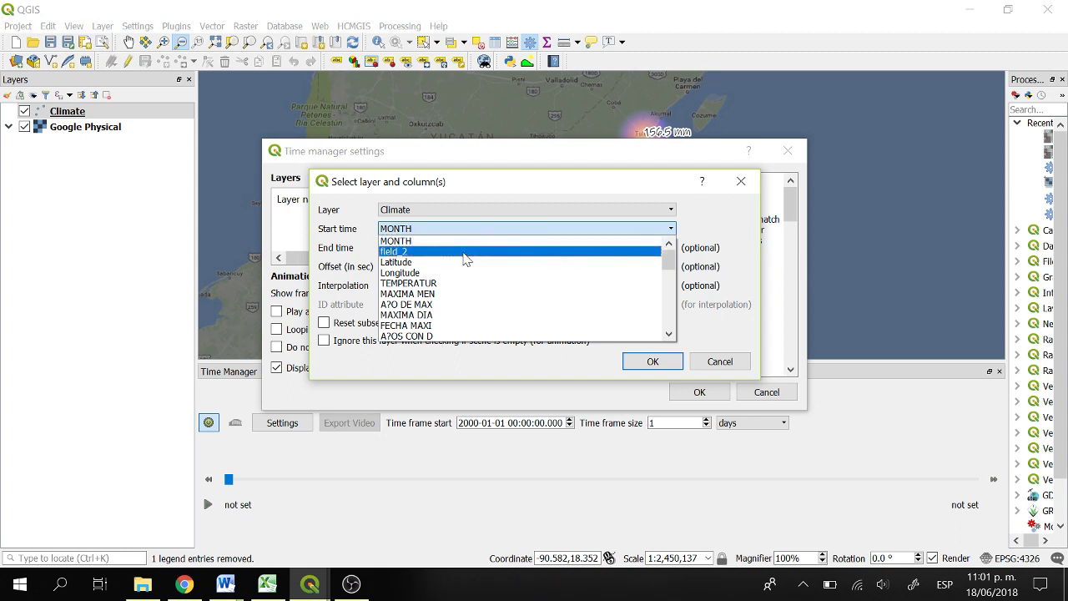
pyautogui.click(465, 259)
pyautogui.click(442, 249)
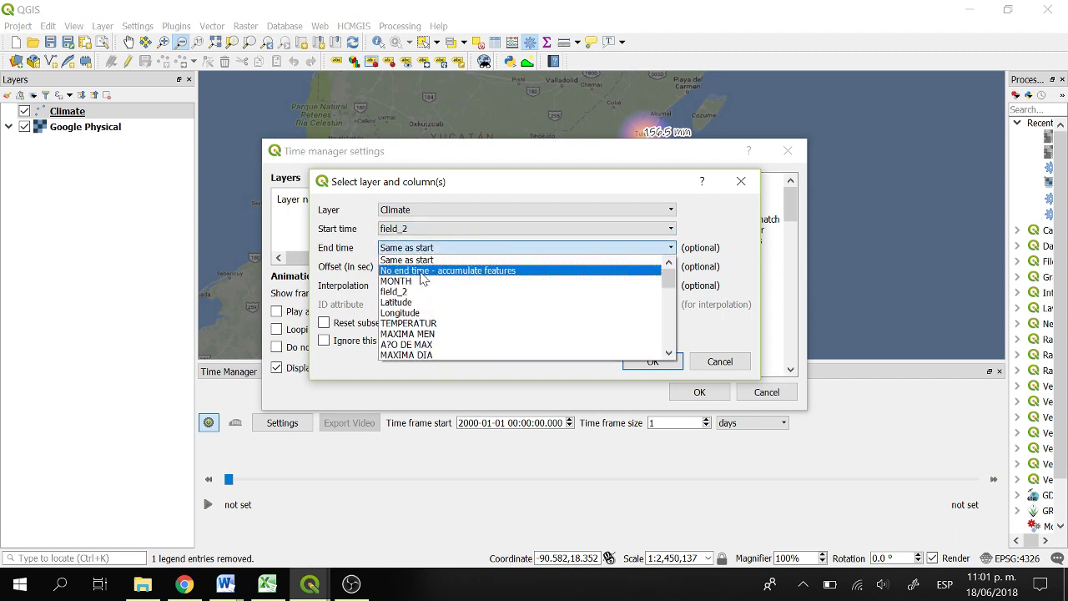
pyautogui.click(438, 264)
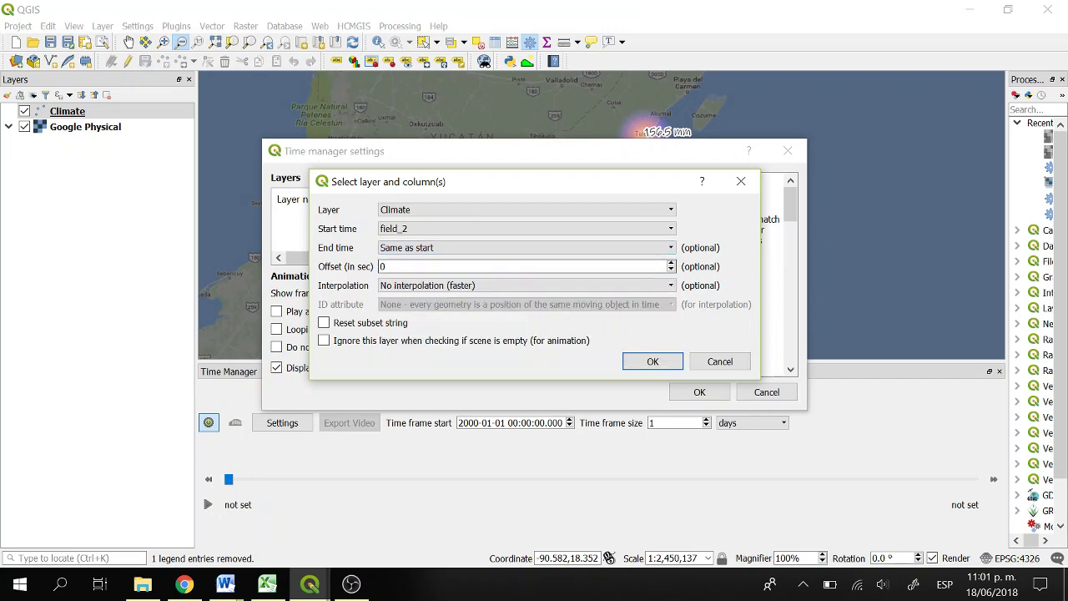
pyautogui.click(650, 363)
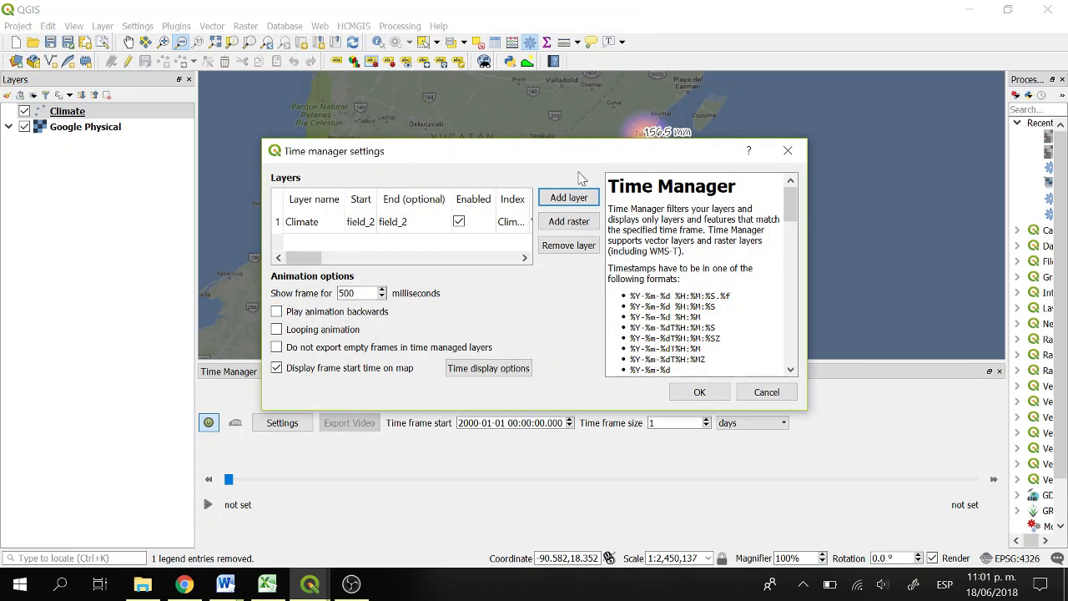
pyautogui.moveTo(591, 162); pyautogui.dragTo(546, 136)
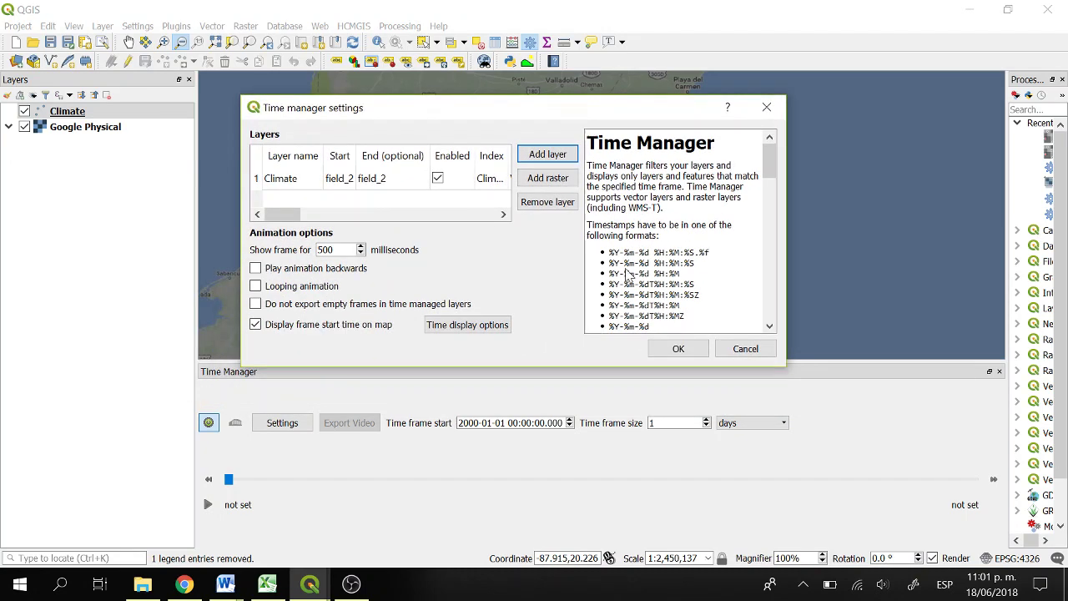
pyautogui.click(657, 364)
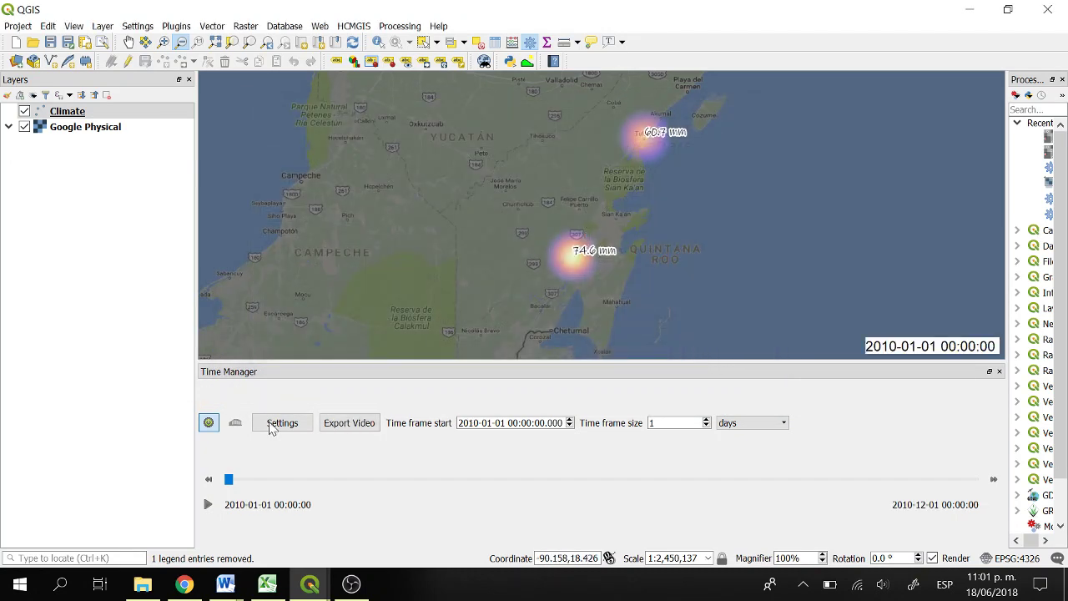
# Set the Time Manager time frame unit to months
pyautogui.click(206, 505)
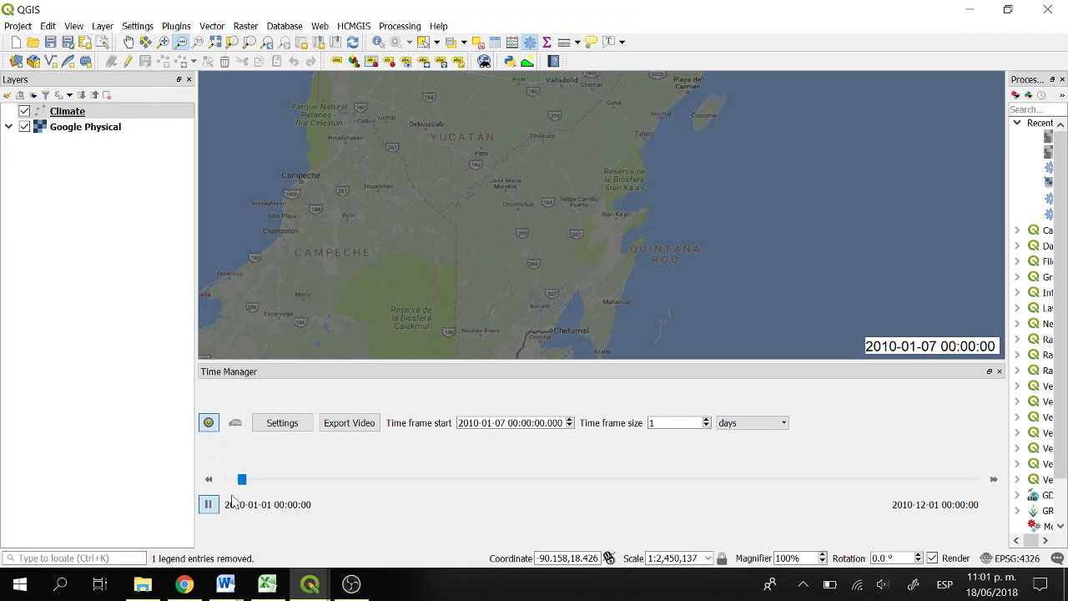
pyautogui.click(208, 506)
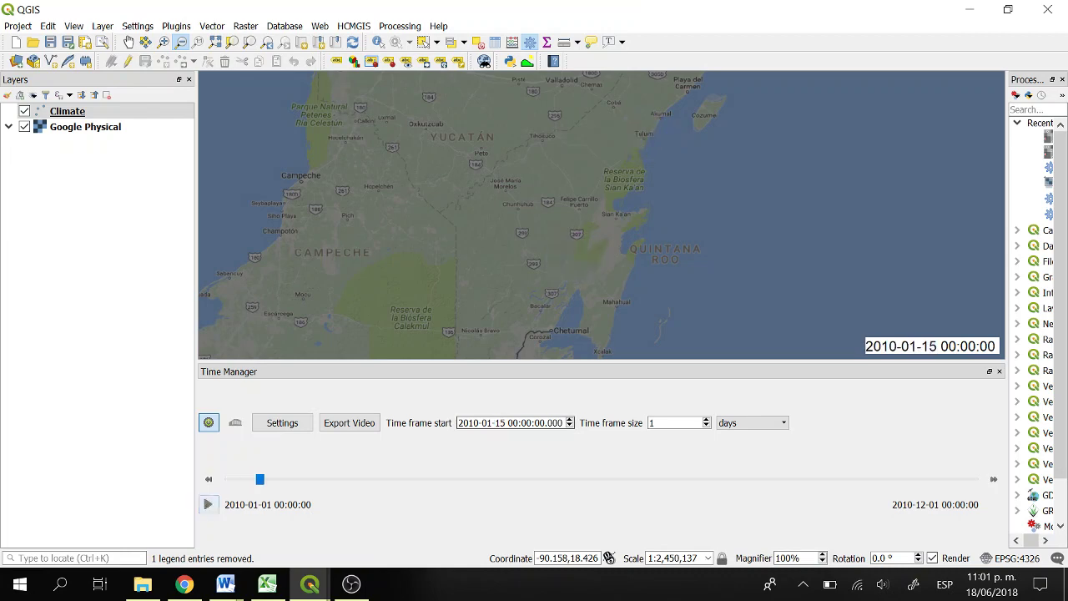
pyautogui.click(751, 424)
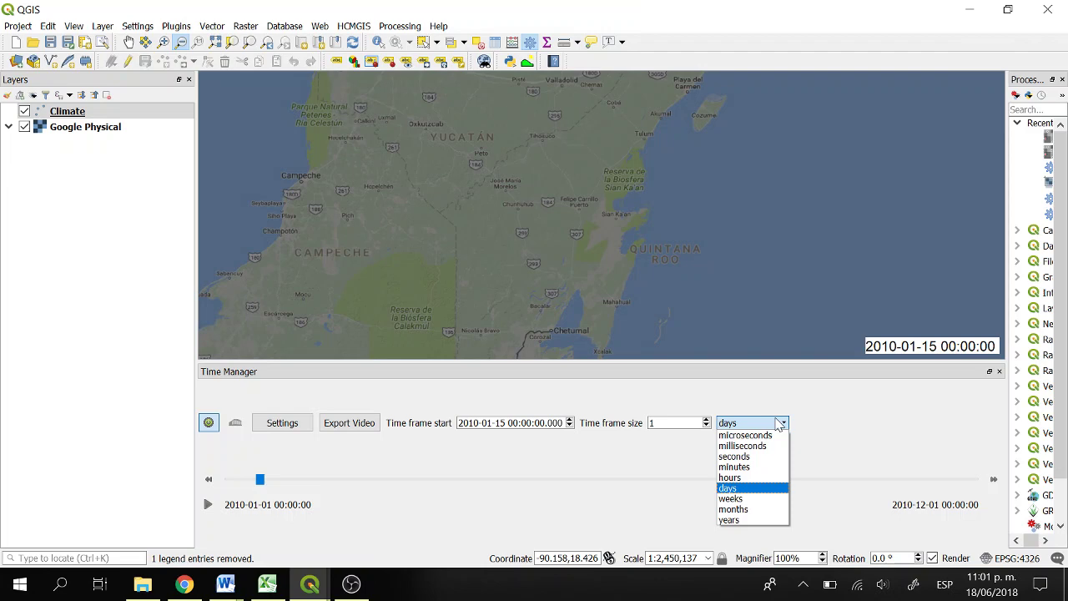
pyautogui.click(734, 509)
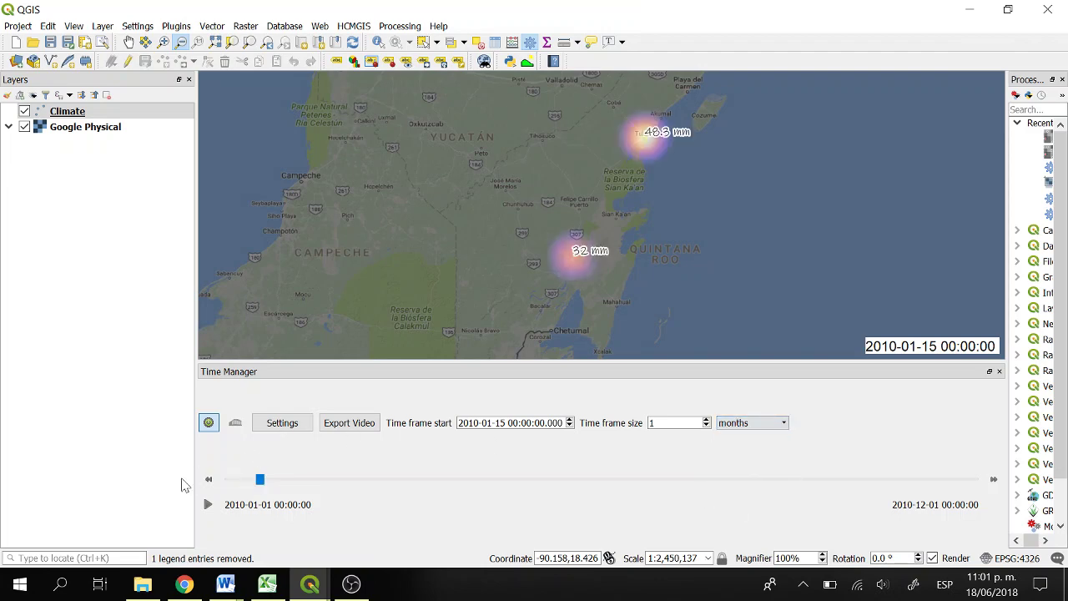
# Rewind the timeline to 2010-01-01 and play the monthly animation through to 2010-12-01
pyautogui.moveTo(260, 479); pyautogui.dragTo(229, 479)
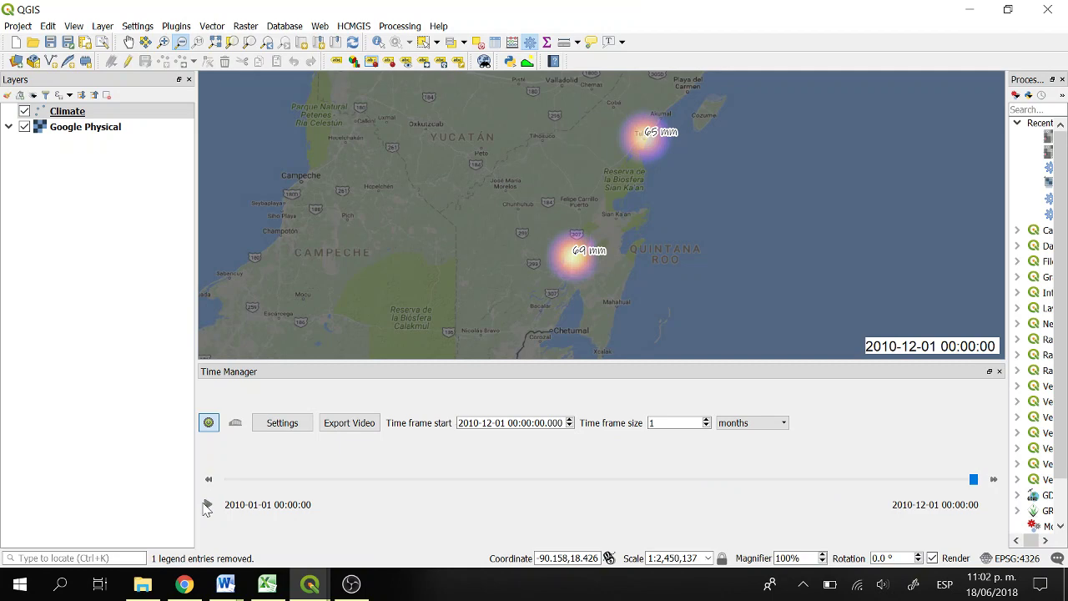
pyautogui.moveTo(973, 479); pyautogui.dragTo(210, 471)
pyautogui.click(208, 504)
# Review the Time Manager settings, then replay the animation from the first month
pyautogui.click(299, 429)
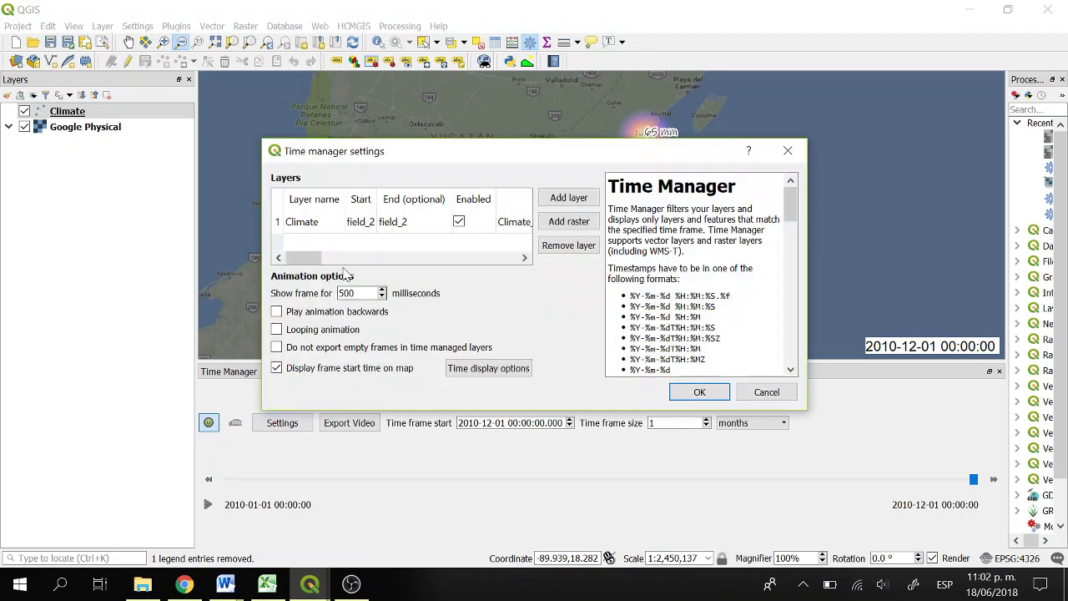
pyautogui.moveTo(571, 167); pyautogui.dragTo(363, 134)
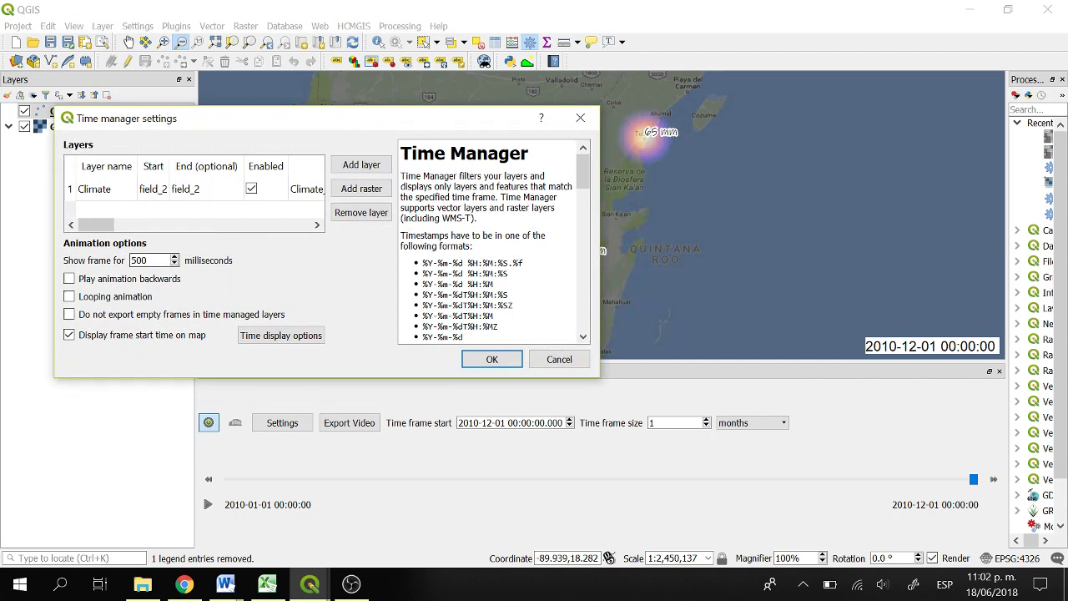
pyautogui.moveTo(289, 117); pyautogui.dragTo(256, 78)
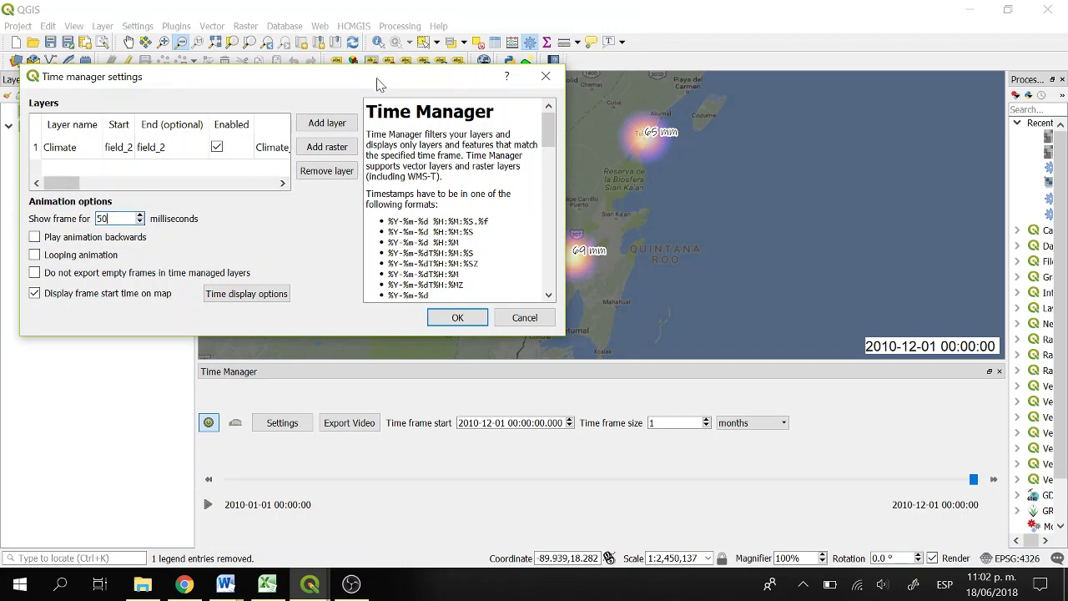
pyautogui.click(468, 318)
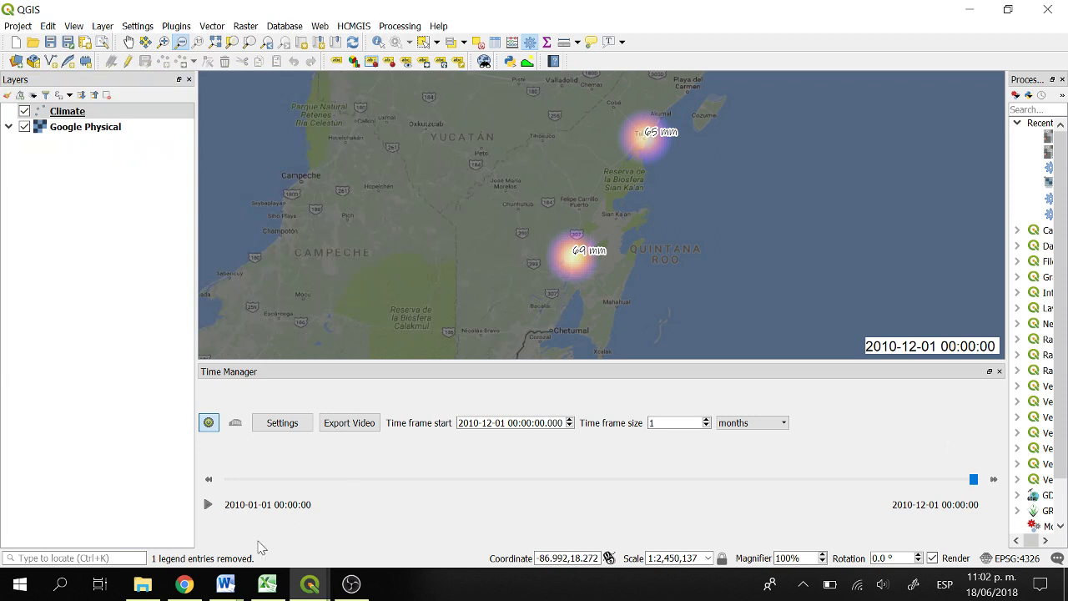
pyautogui.moveTo(974, 479); pyautogui.dragTo(230, 481)
pyautogui.click(208, 505)
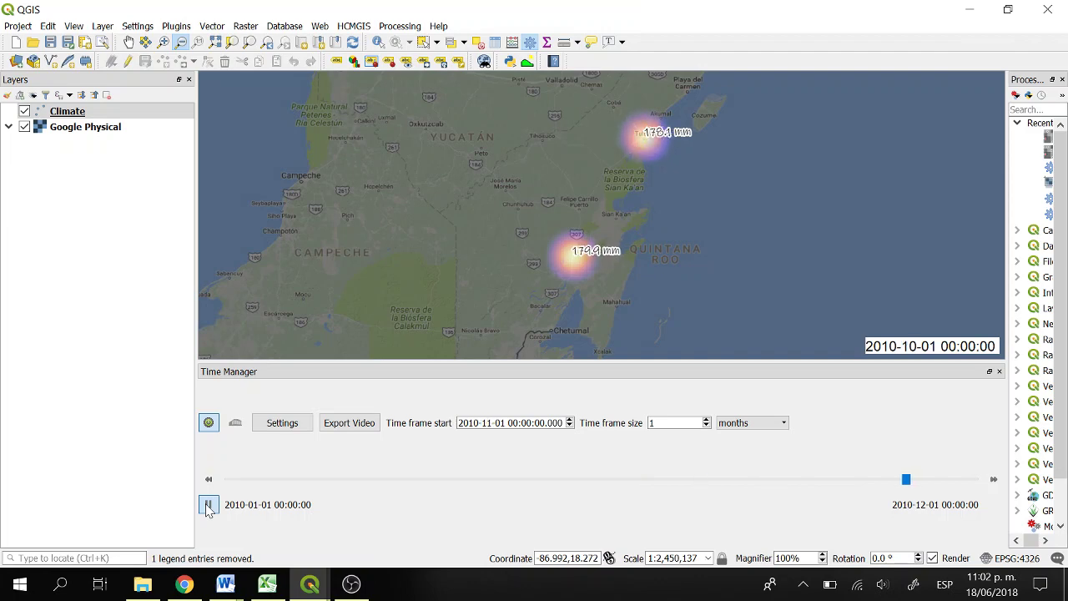
# Show each frame for 1000 ms and replay the slower animation from 2010-01-01
pyautogui.click(281, 425)
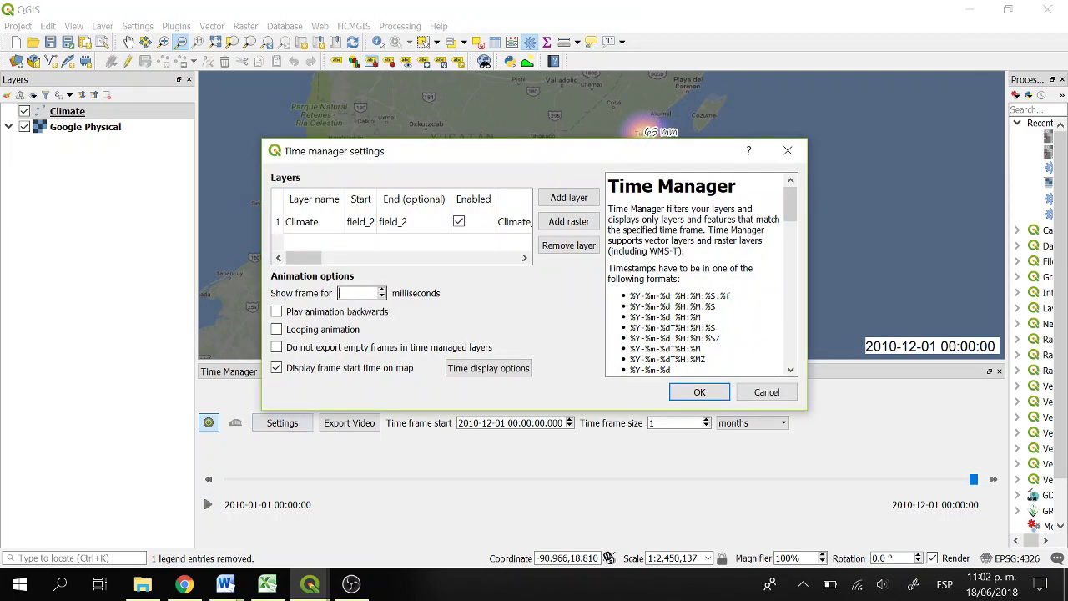
pyautogui.write('1000')
pyautogui.click(701, 394)
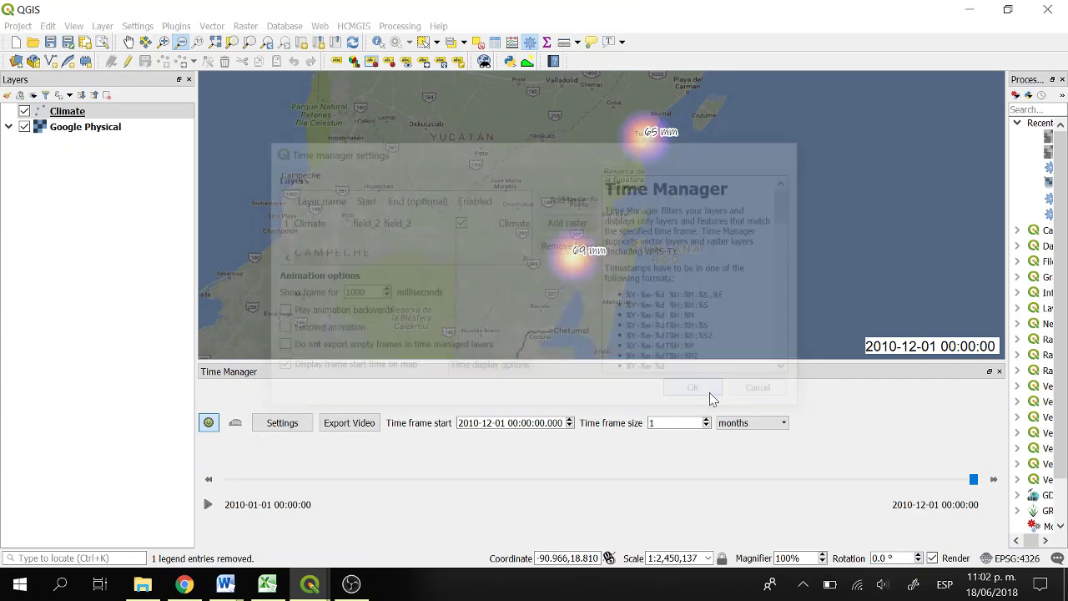
pyautogui.moveTo(973, 480); pyautogui.dragTo(139, 534)
pyautogui.click(208, 505)
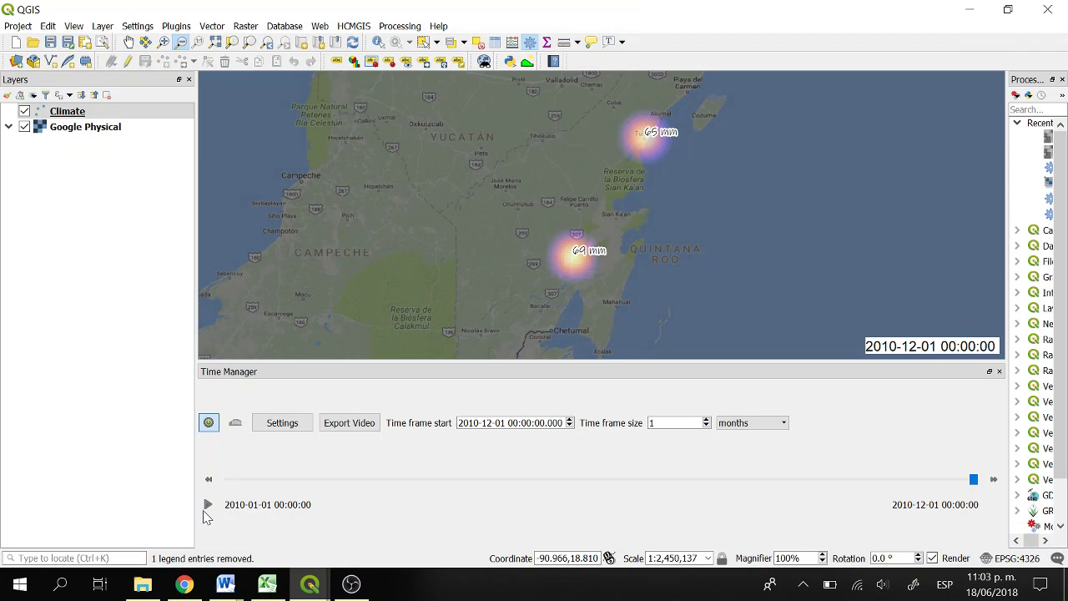
# Replay the monthly precipitation animation from 2010-01-01
pyautogui.click(975, 480)
pyautogui.moveTo(975, 480); pyautogui.dragTo(228, 483)
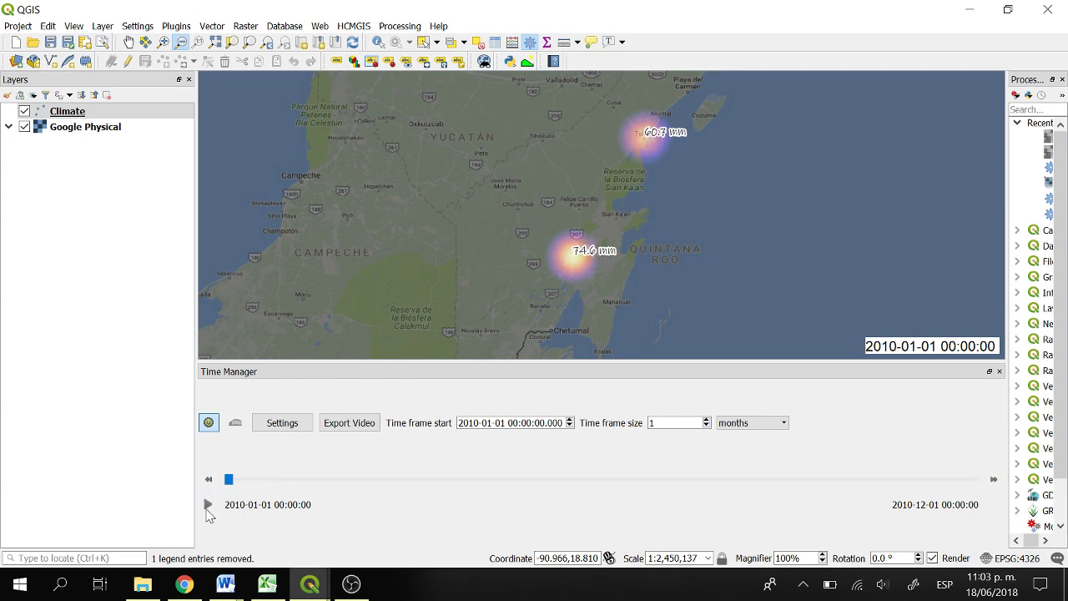
pyautogui.click(209, 508)
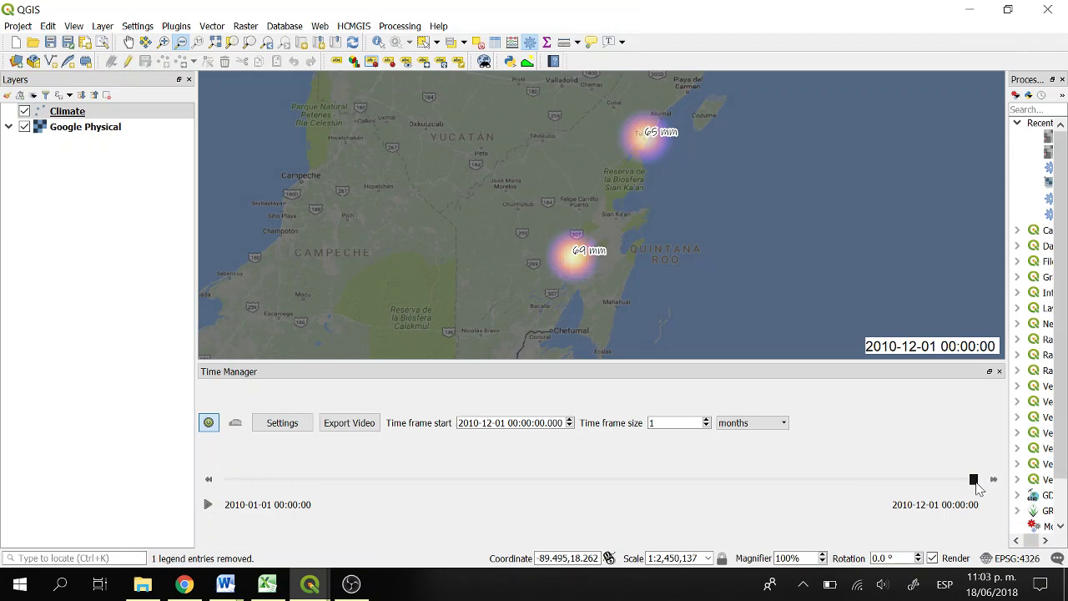
# Rewind the timeline to 2010-01-01 and select the Climate layer
pyautogui.moveTo(934, 482); pyautogui.dragTo(208, 509)
pyautogui.click(95, 116)
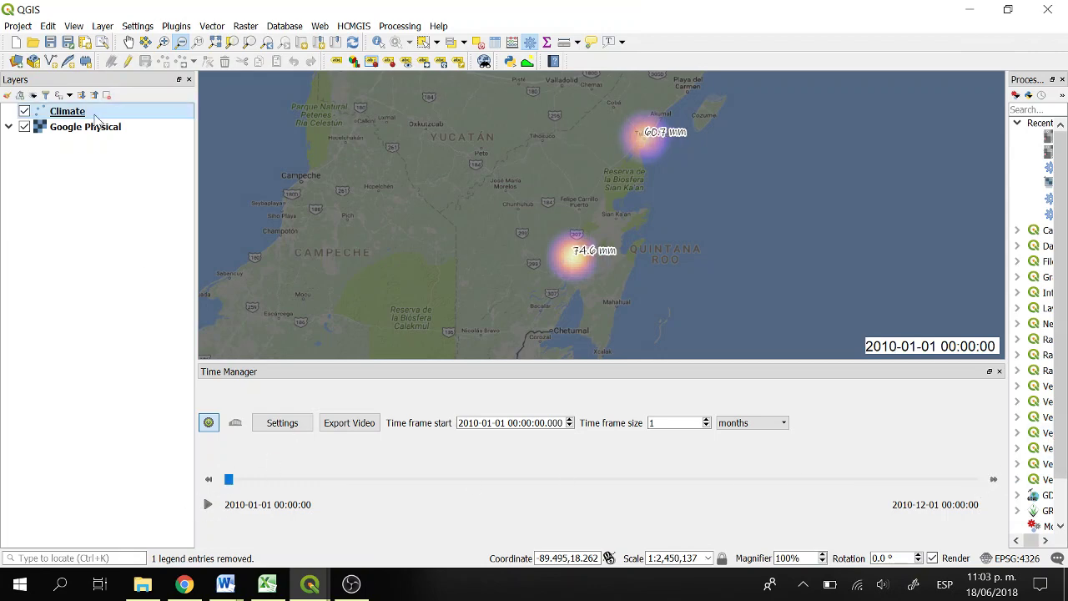
pyautogui.click(95, 117)
pyautogui.rightClick(81, 114)
# Switch the Climate heatmap's Symbology colour ramp to Blues and apply it
pyautogui.click(171, 357)
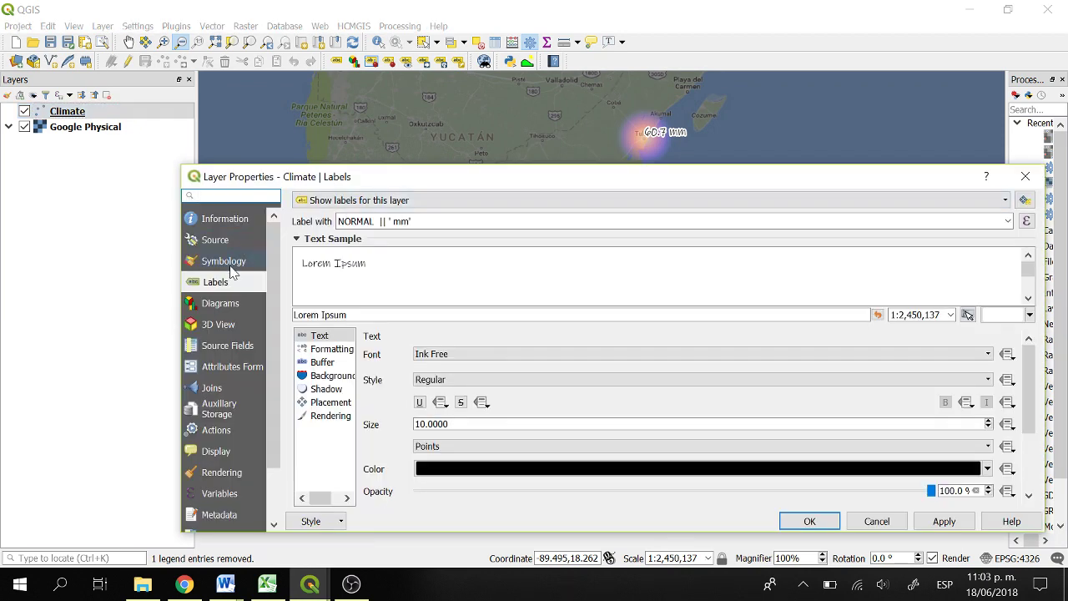
pyautogui.click(232, 267)
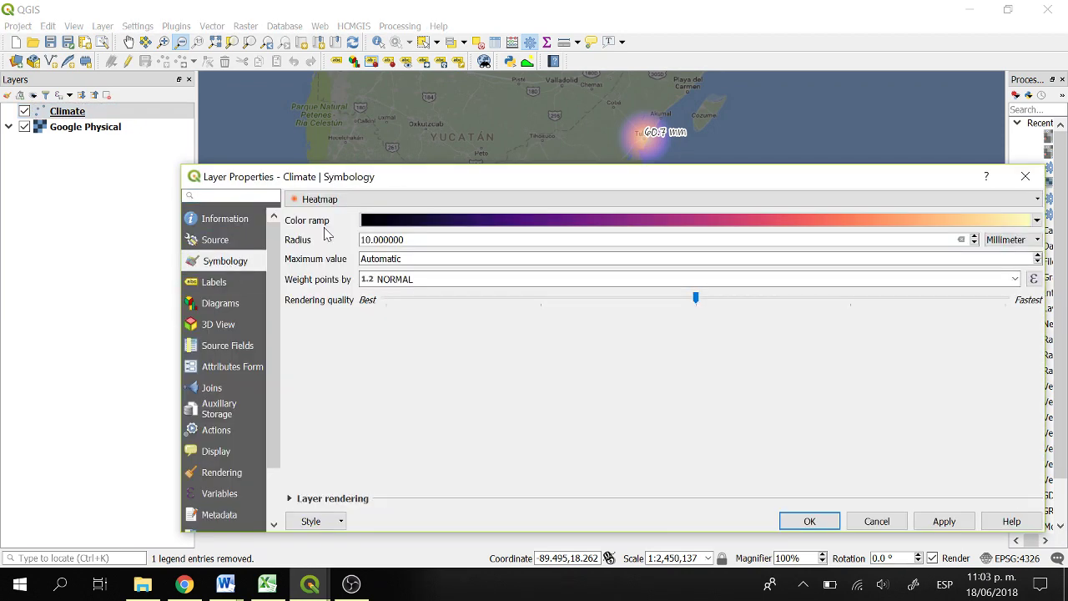
pyautogui.click(1036, 222)
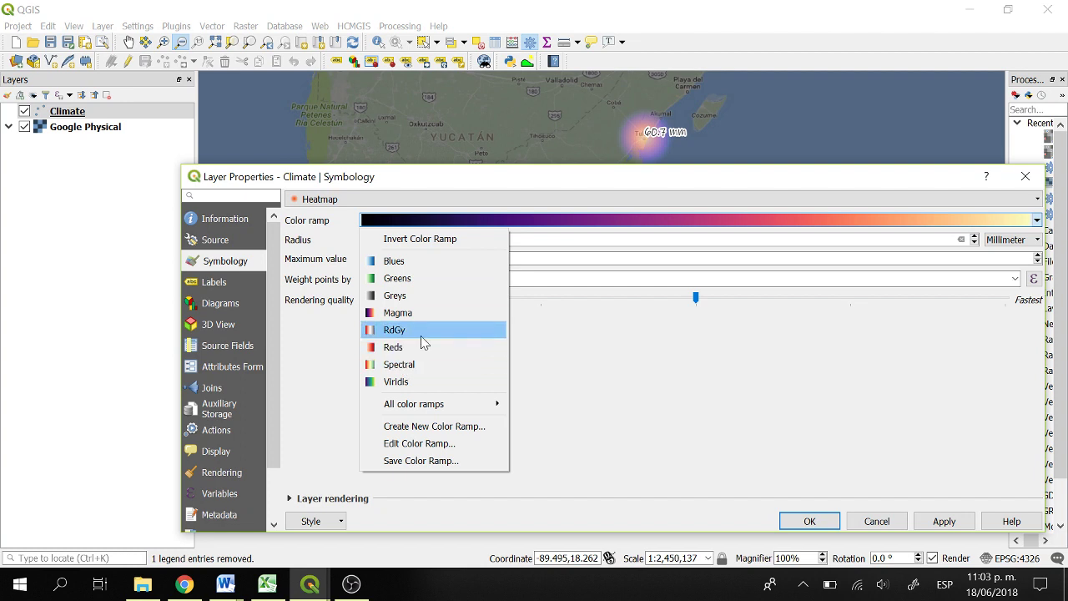
pyautogui.click(415, 261)
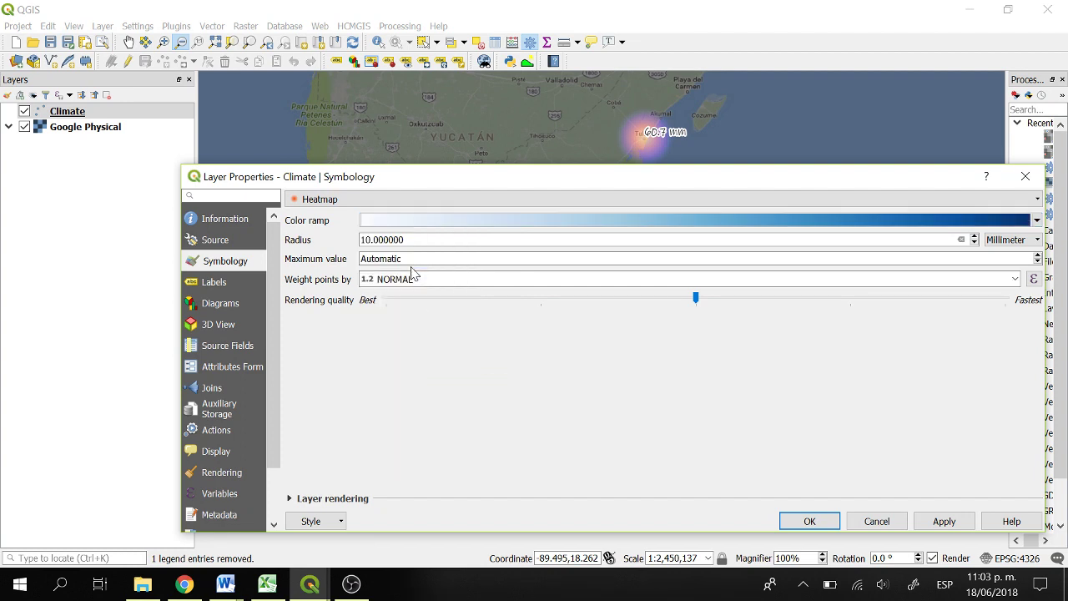
pyautogui.click(934, 521)
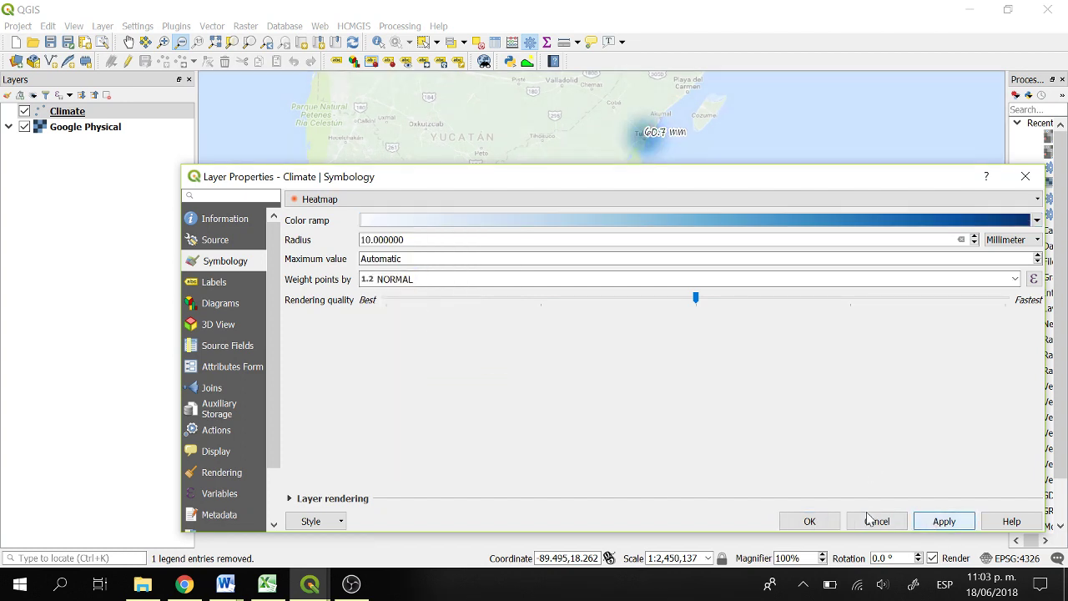
pyautogui.click(809, 522)
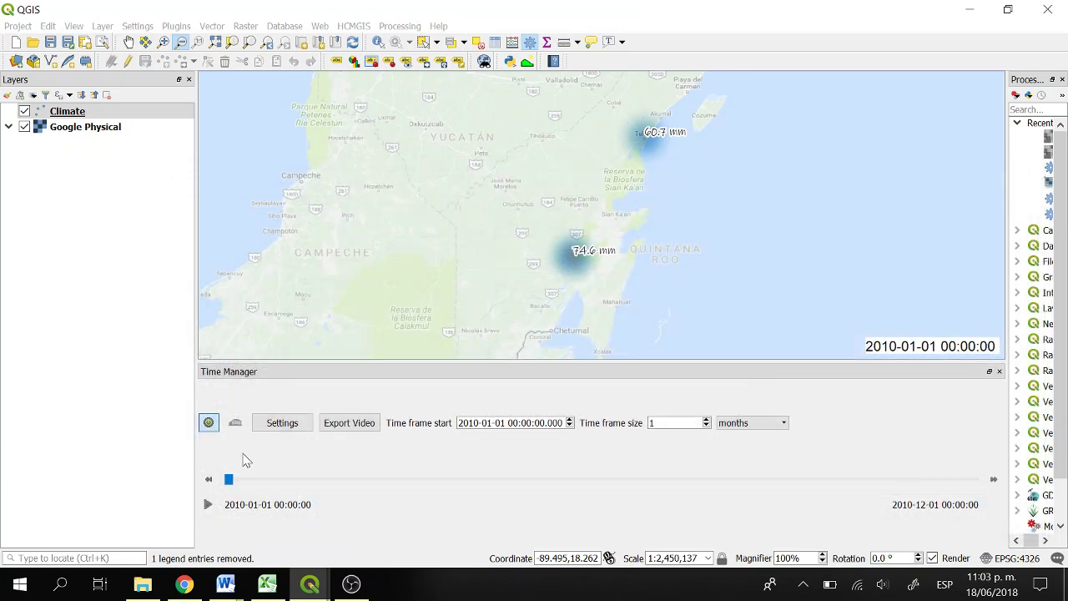
# Play the blue heatmap animation month by month
pyautogui.click(209, 505)
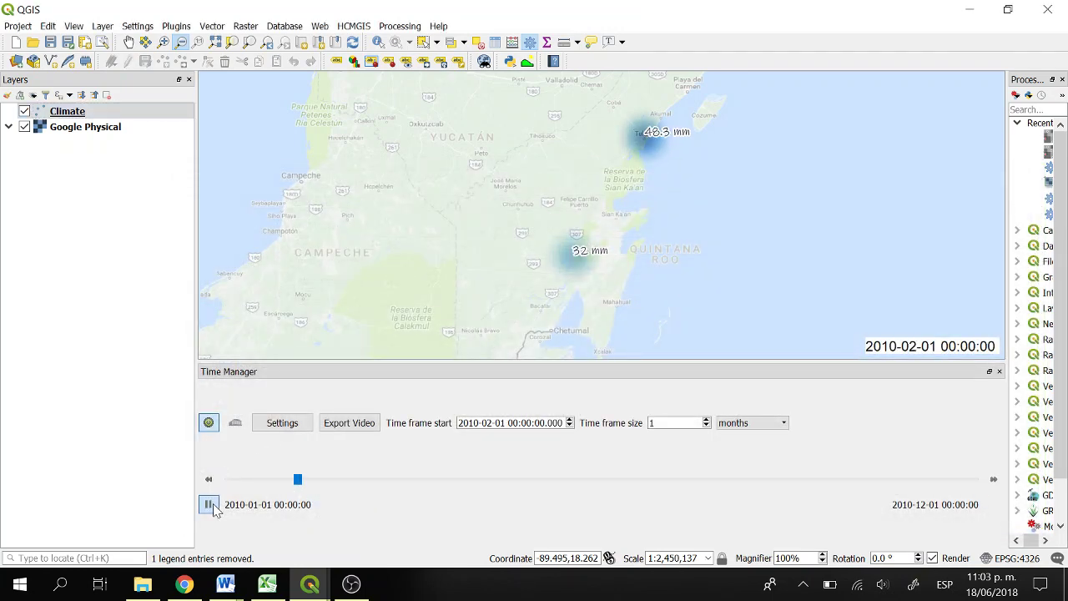